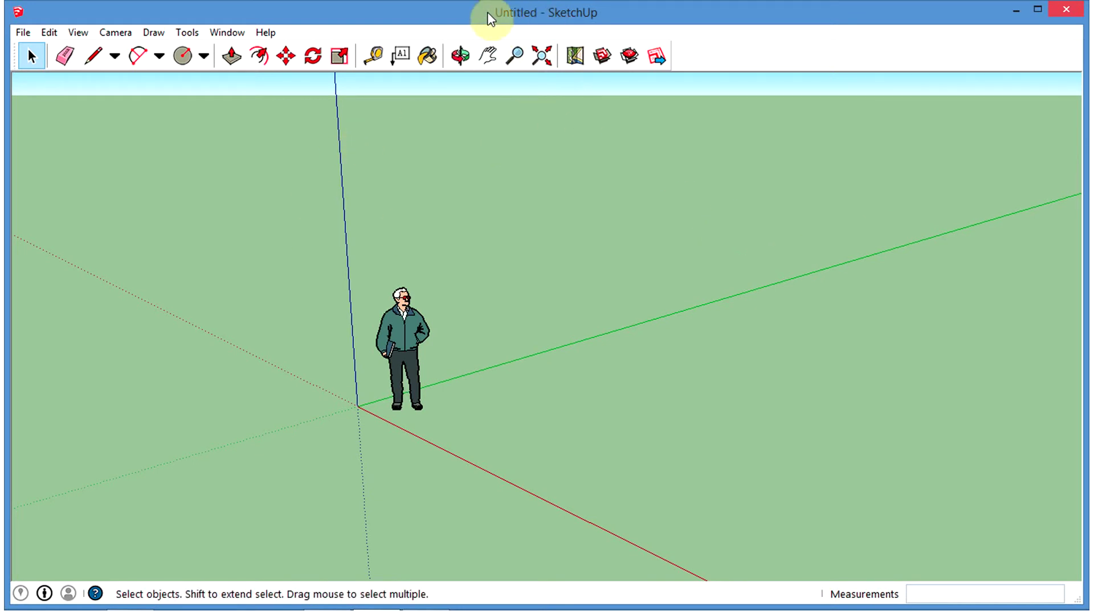
- Use Save As to store the model in the Documents folder as 'first drawing'
click(25, 32)
click(50, 109)
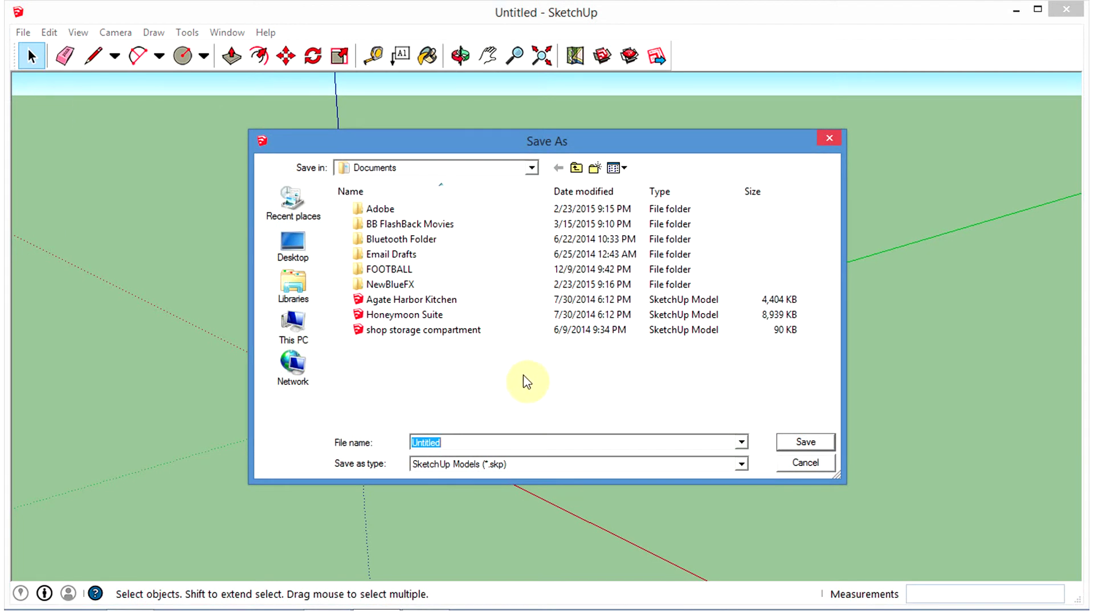
text(first drawing)
click(824, 443)
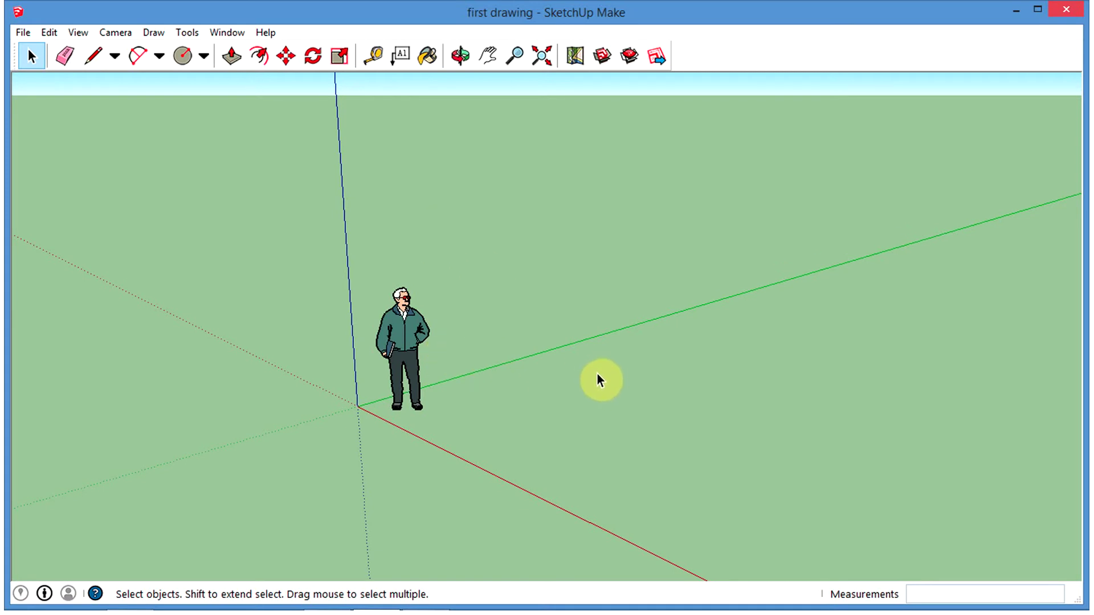
- Orbit and pan the view so the ground plane looks flatter with more sky above
middle_drag(559, 386, 667, 393)
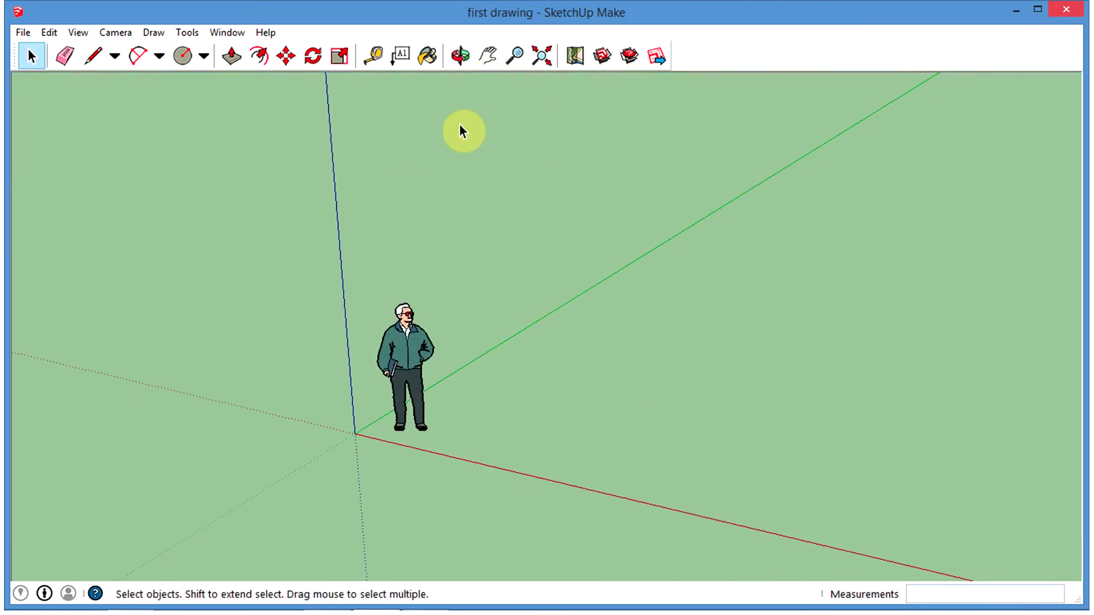
middle_drag(572, 278, 471, 227)
middle_drag(450, 285, 496, 303)
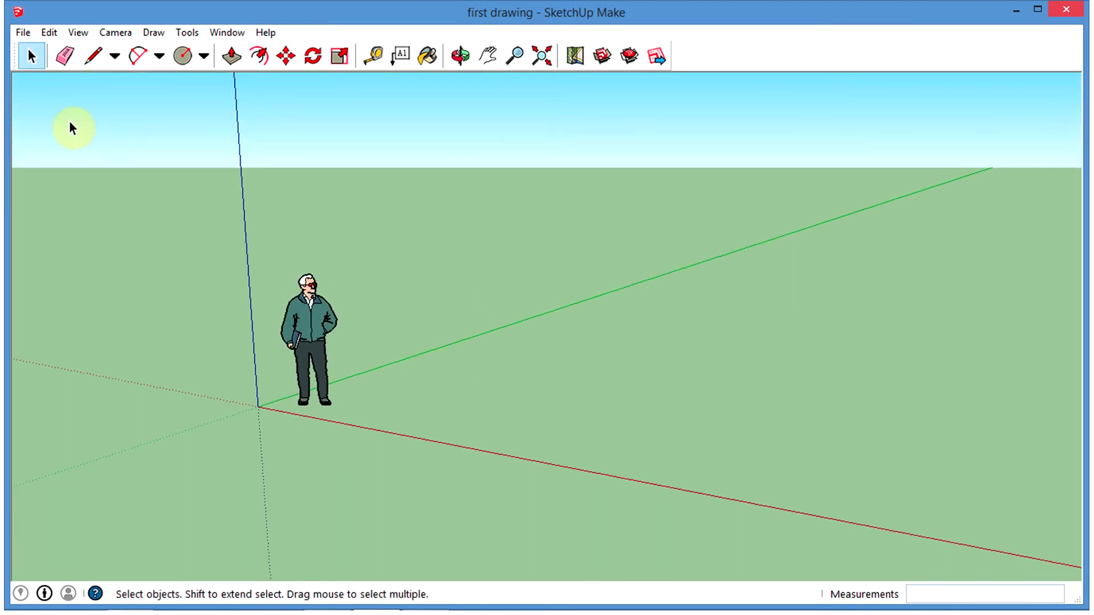
- Window-select the standing person figure and delete it, leaving only the axes
click(302, 309)
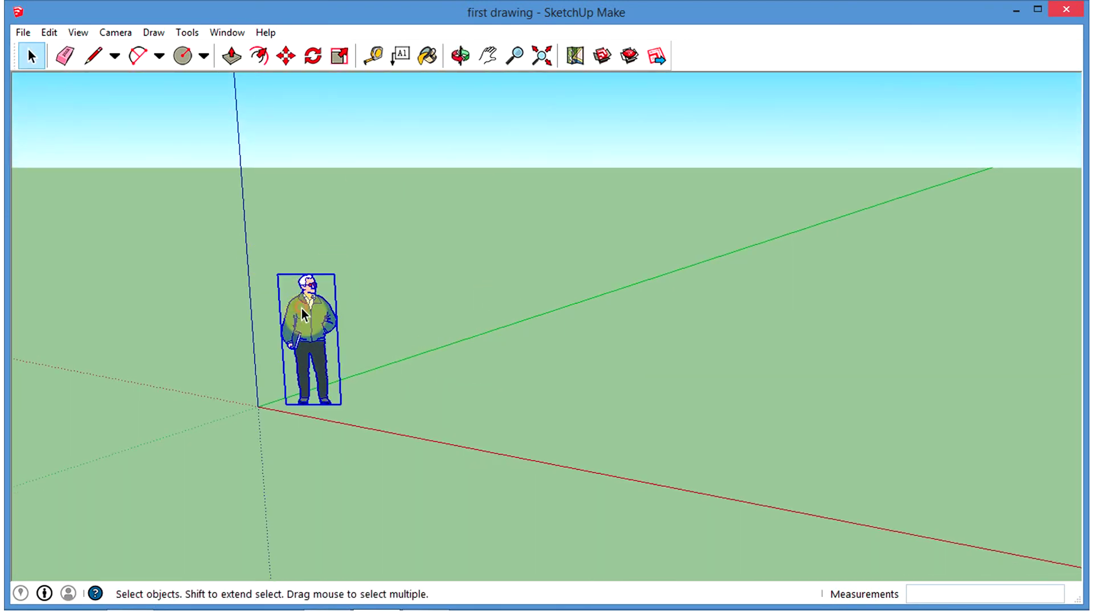
middle_drag(449, 334, 464, 357)
click(505, 352)
drag(251, 210, 453, 450)
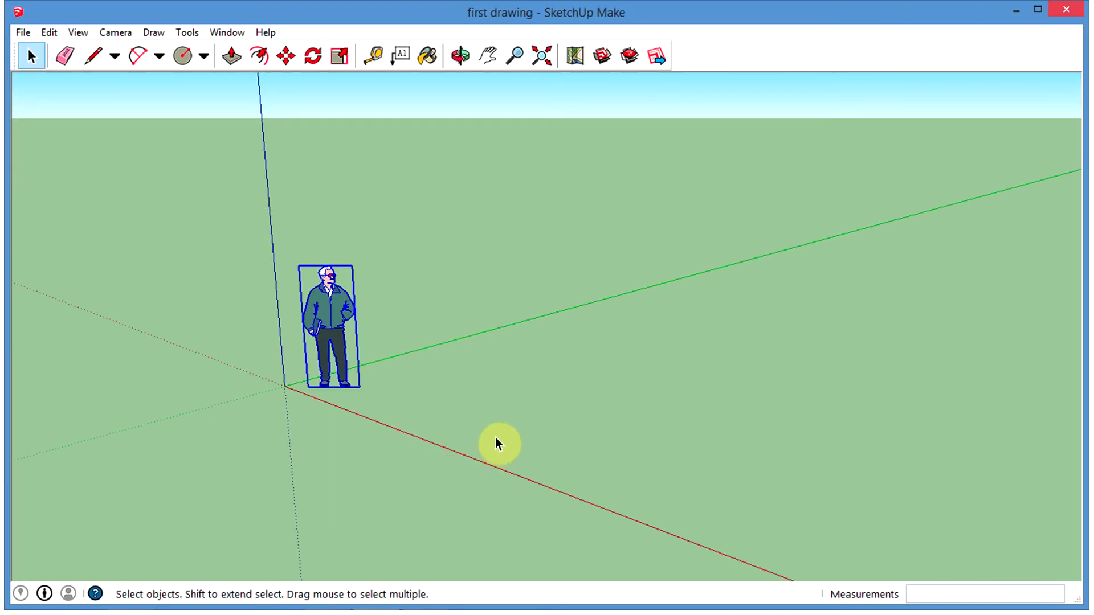
click(489, 371)
drag(200, 202, 408, 436)
click(533, 246)
drag(240, 217, 419, 463)
key(Delete)
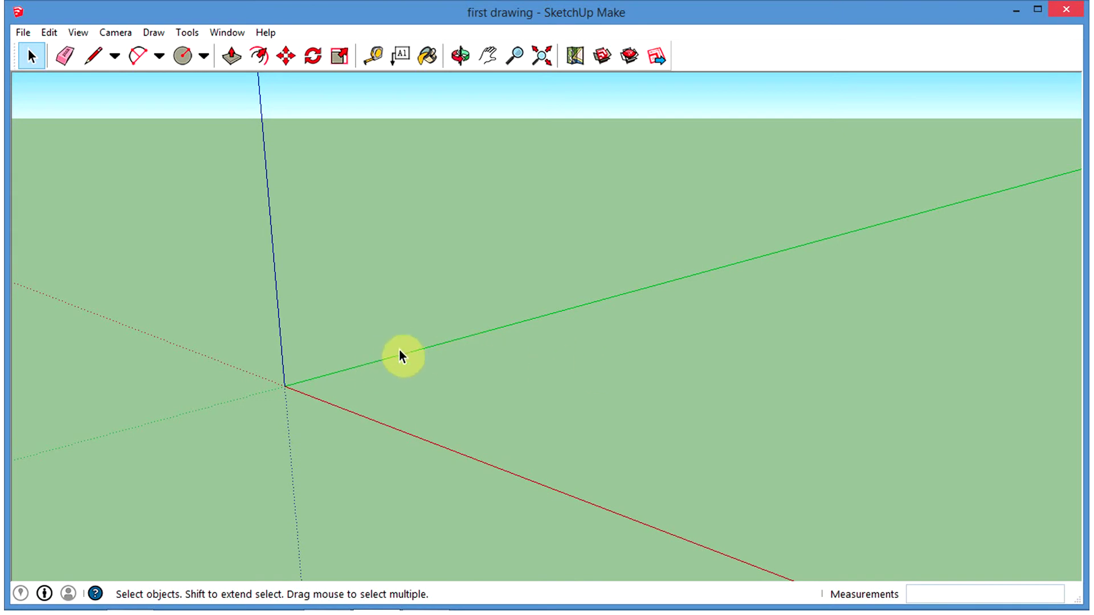
middle_drag(447, 420, 507, 377)
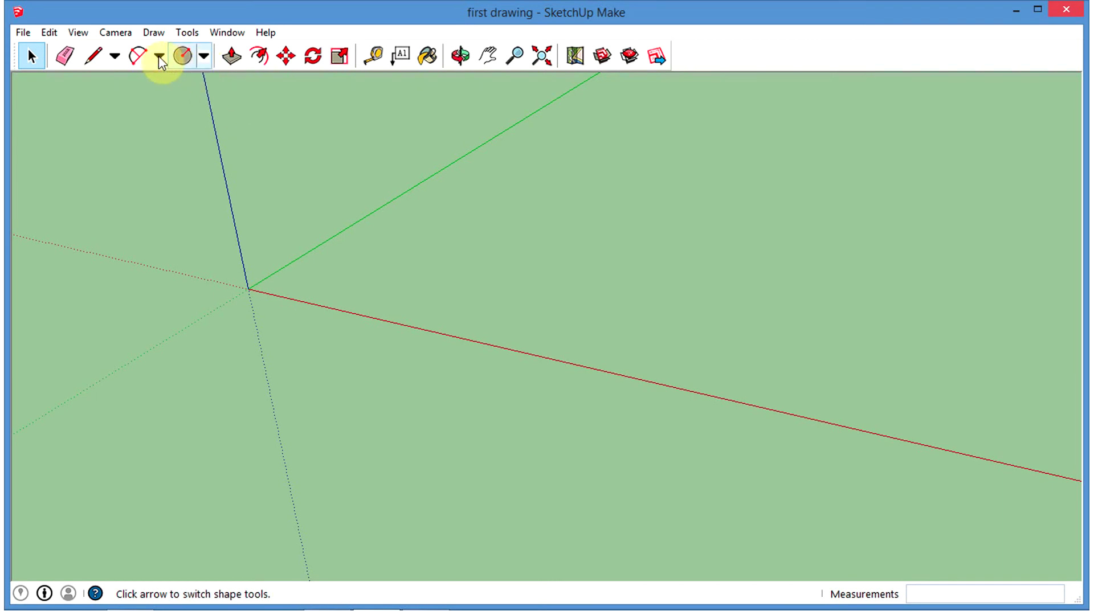
- Activate the Rectangle tool with the R shortcut
click(209, 56)
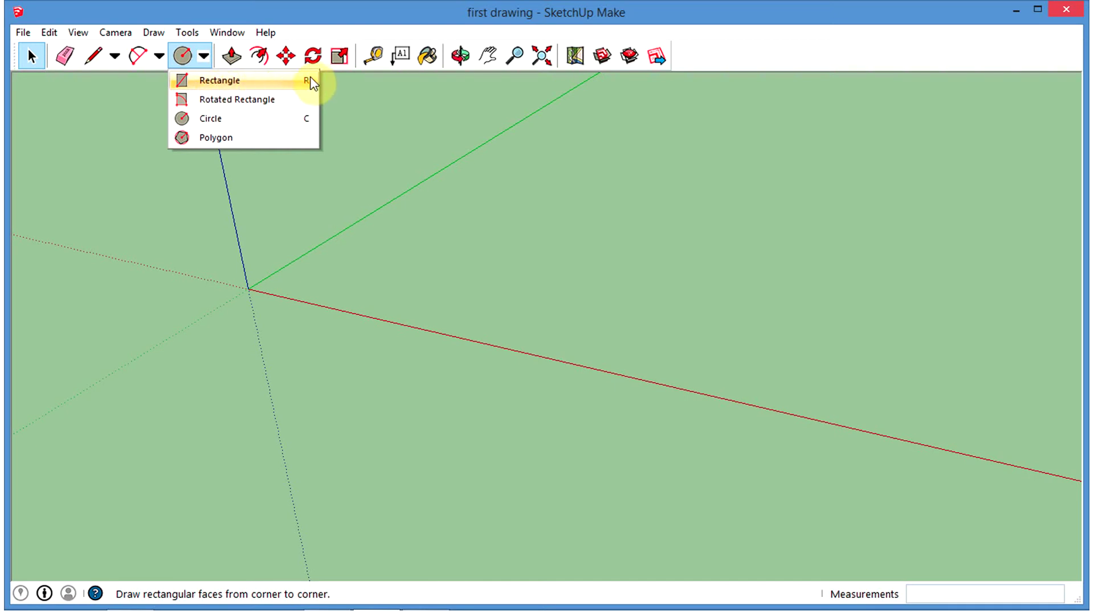
click(203, 55)
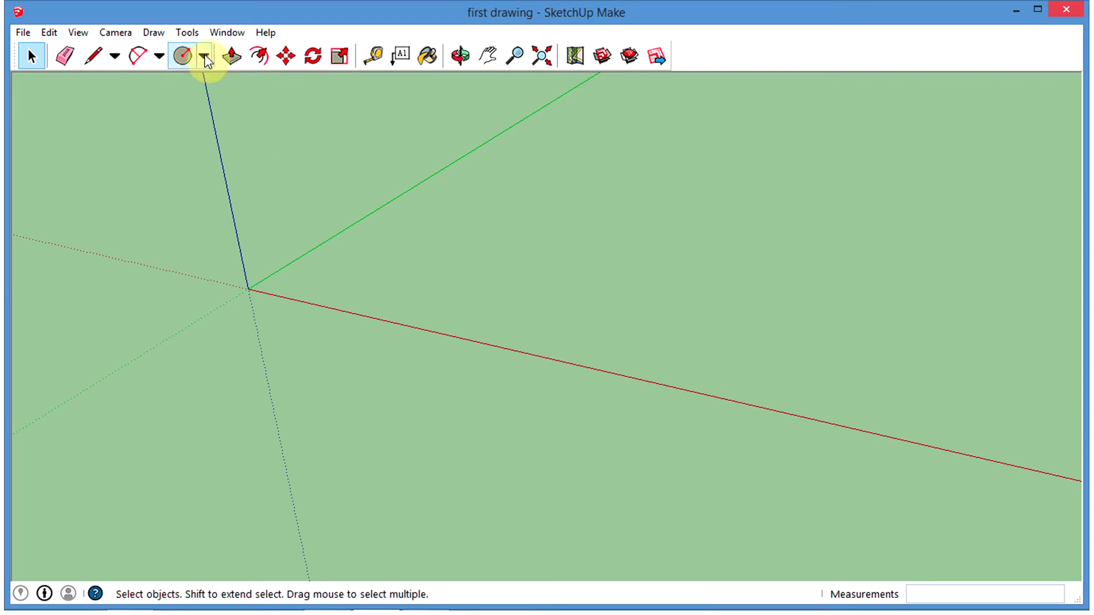
click(204, 55)
click(205, 79)
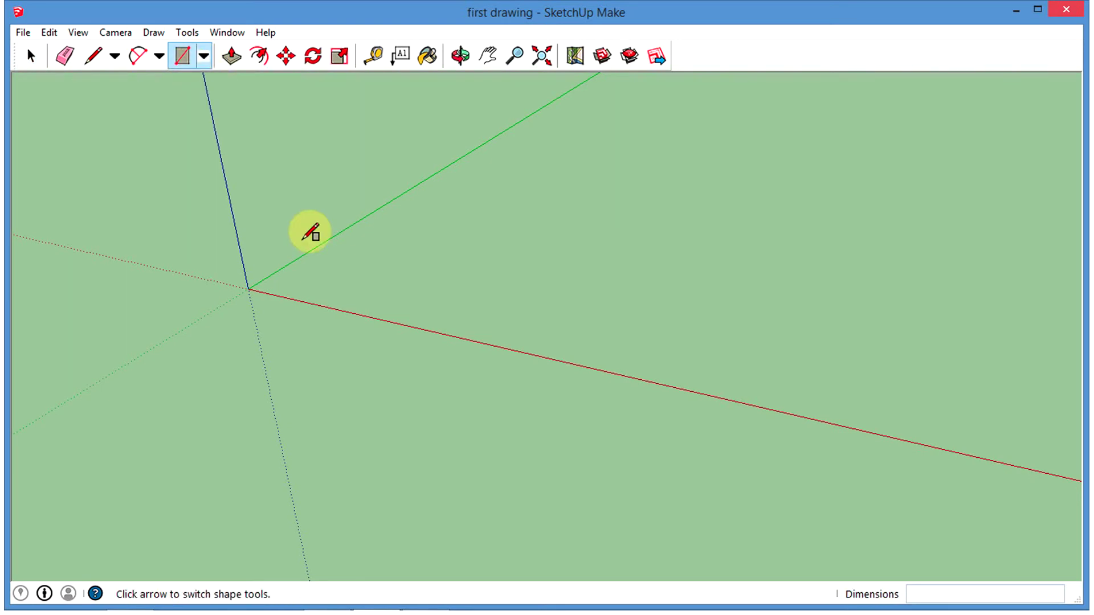
click(32, 55)
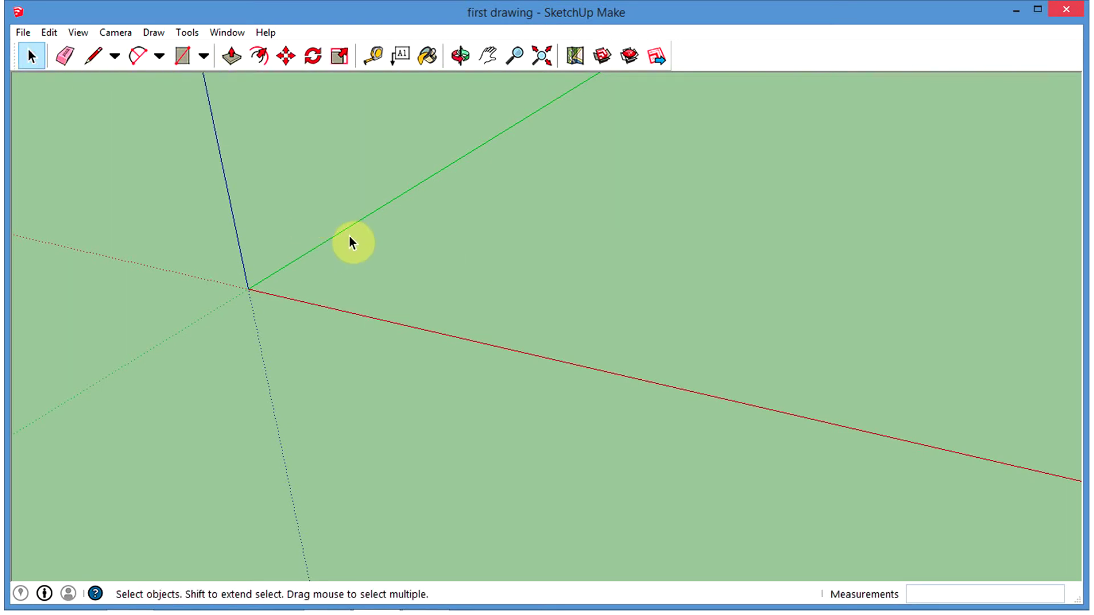
key(r)
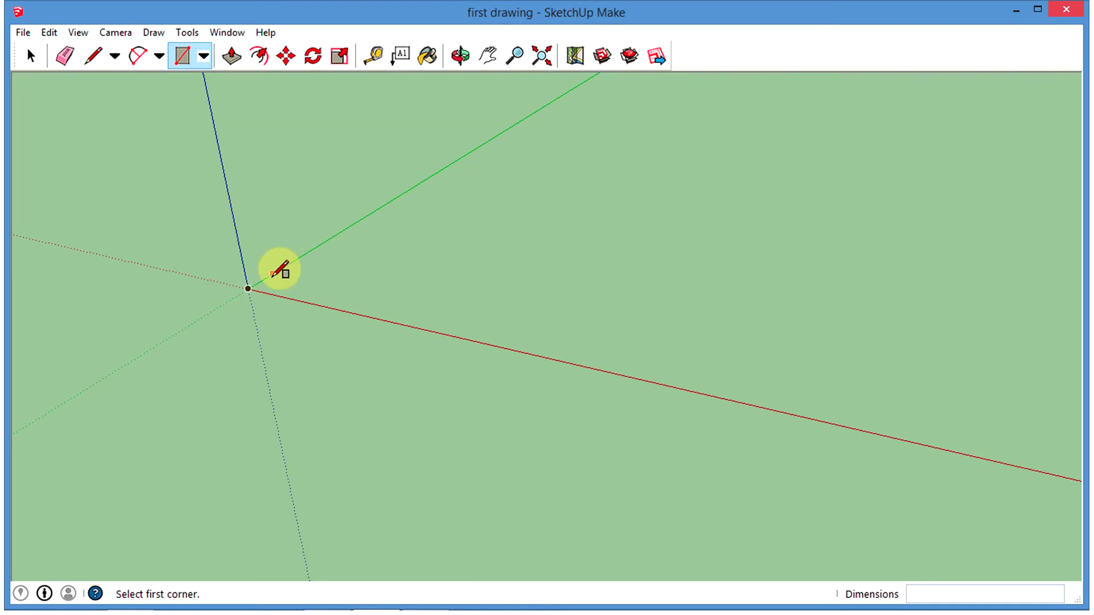
- Draw a rectangle of about 40' 1 1/4" by 14' 11 13/16" from the origin along the red axis
click(249, 288)
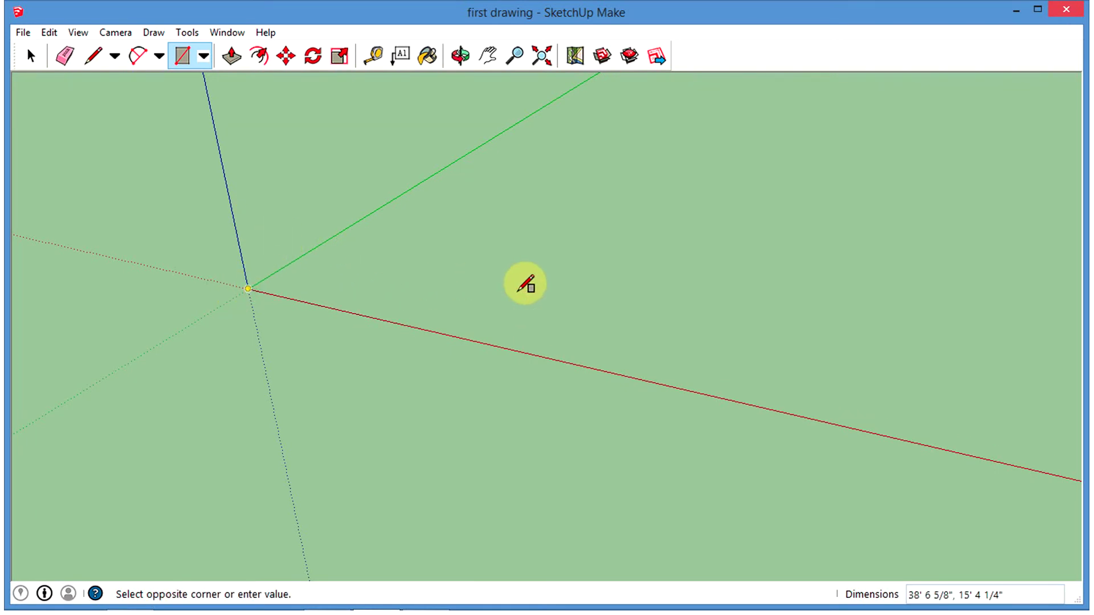
click(619, 279)
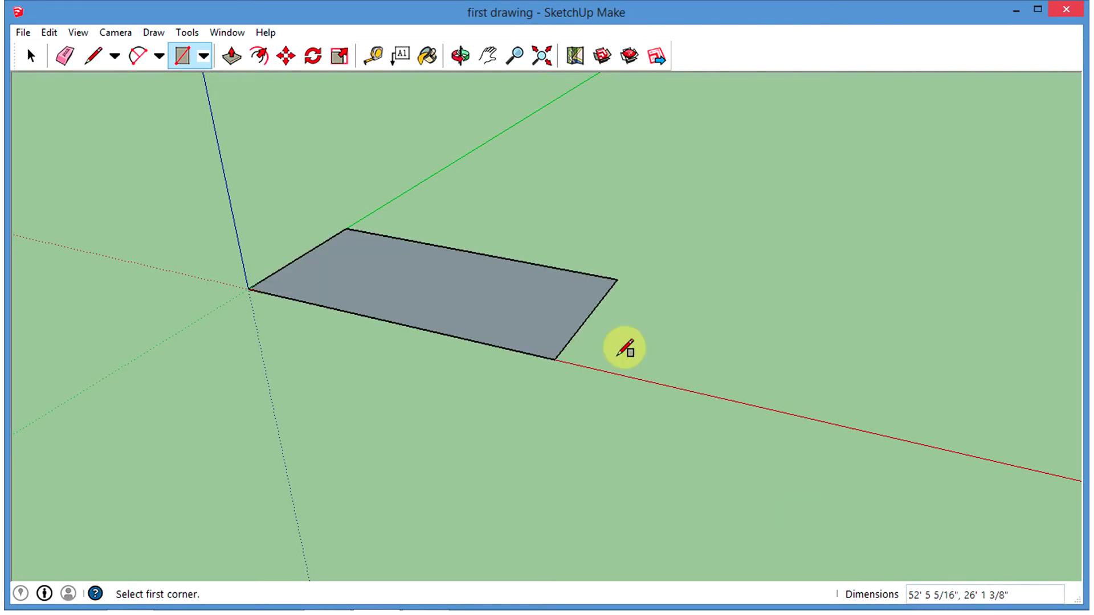
key(ctrl+z)
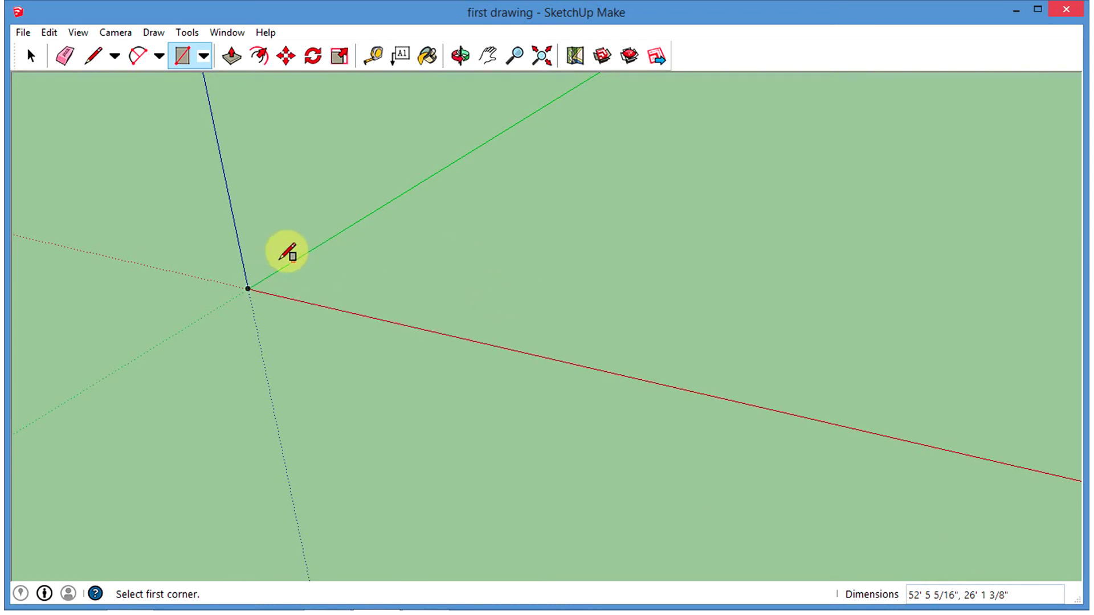
click(248, 288)
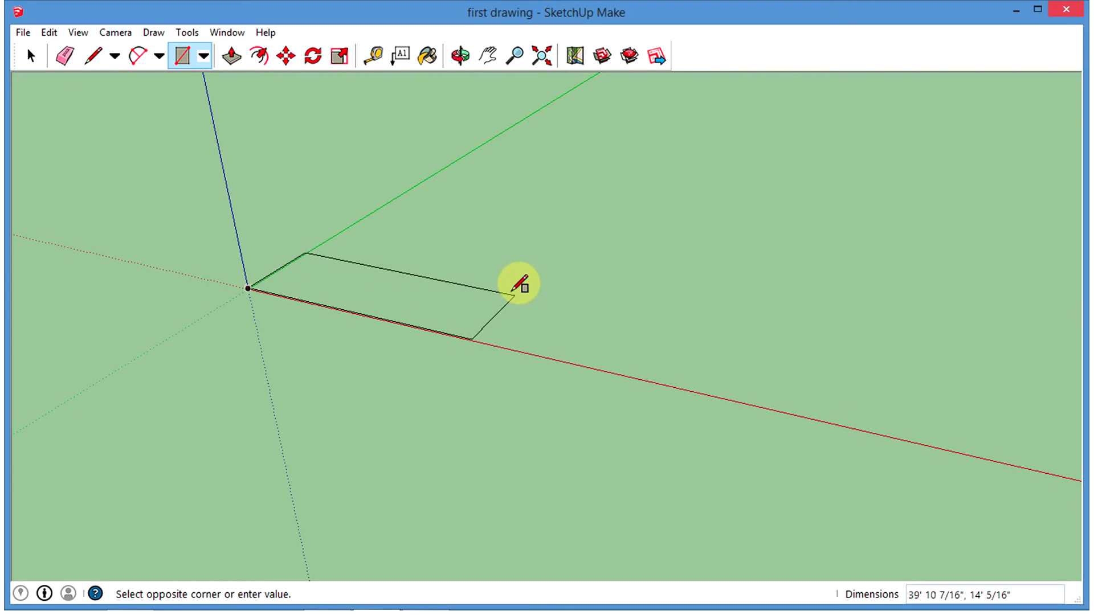
click(517, 293)
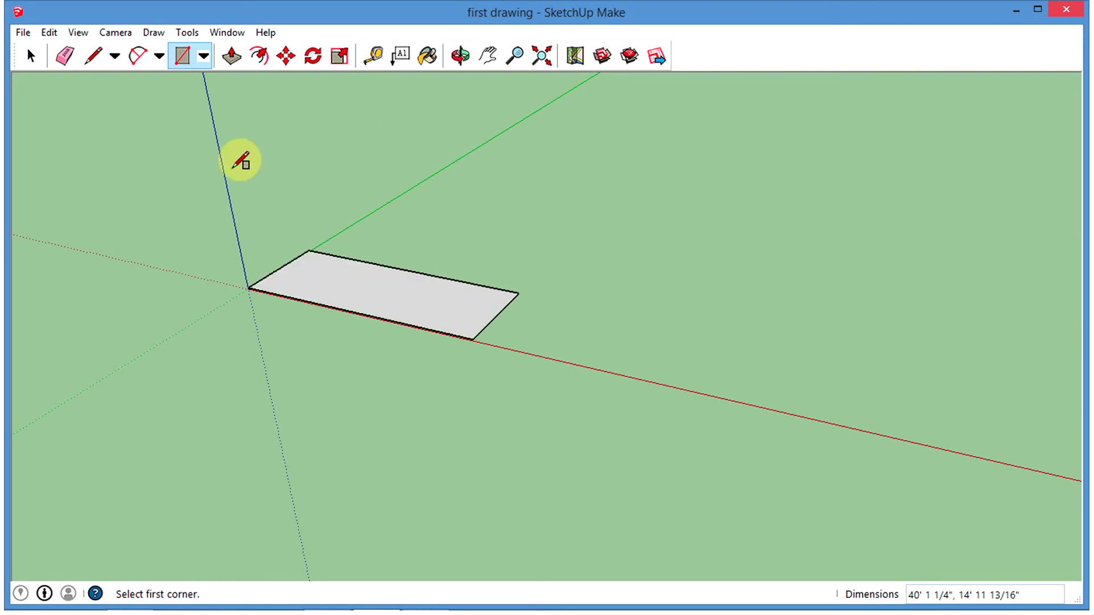
click(31, 56)
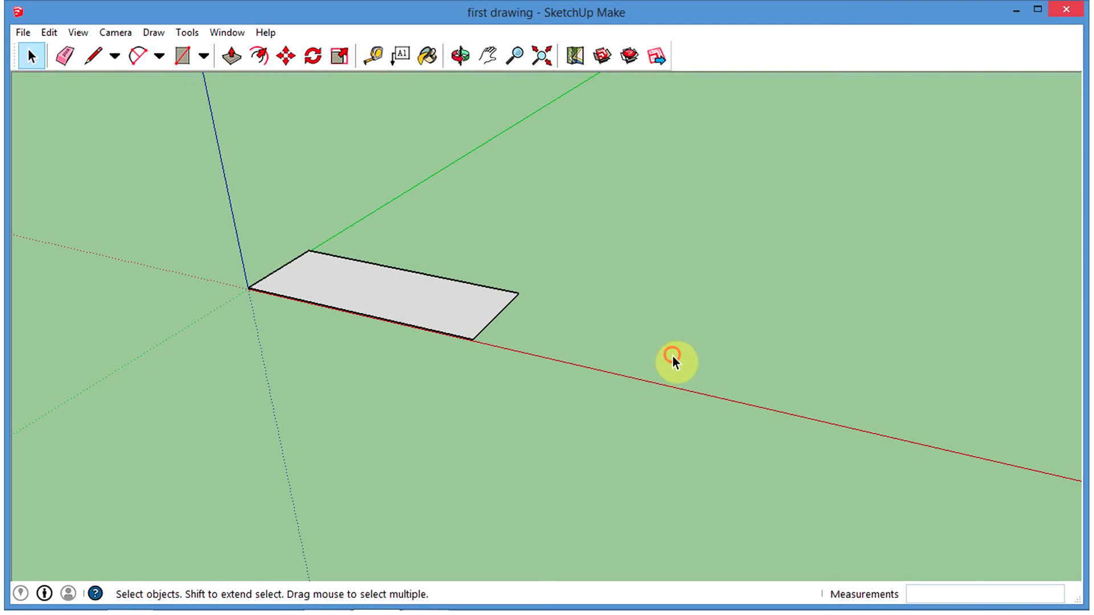
- Draw a circle on the ground to the right of the rectangle
click(204, 57)
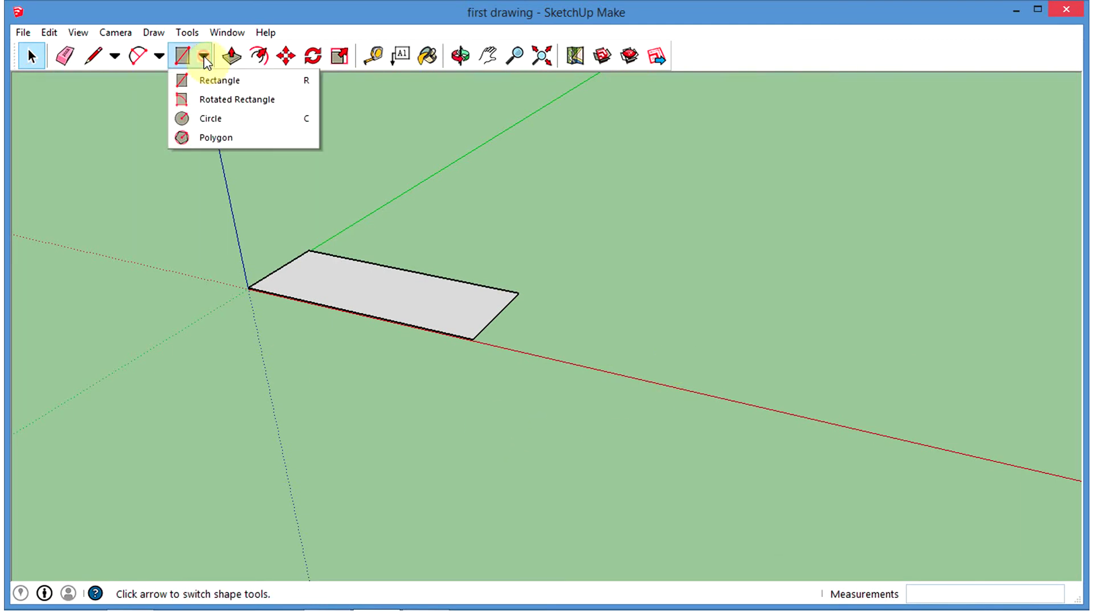
click(209, 119)
click(833, 289)
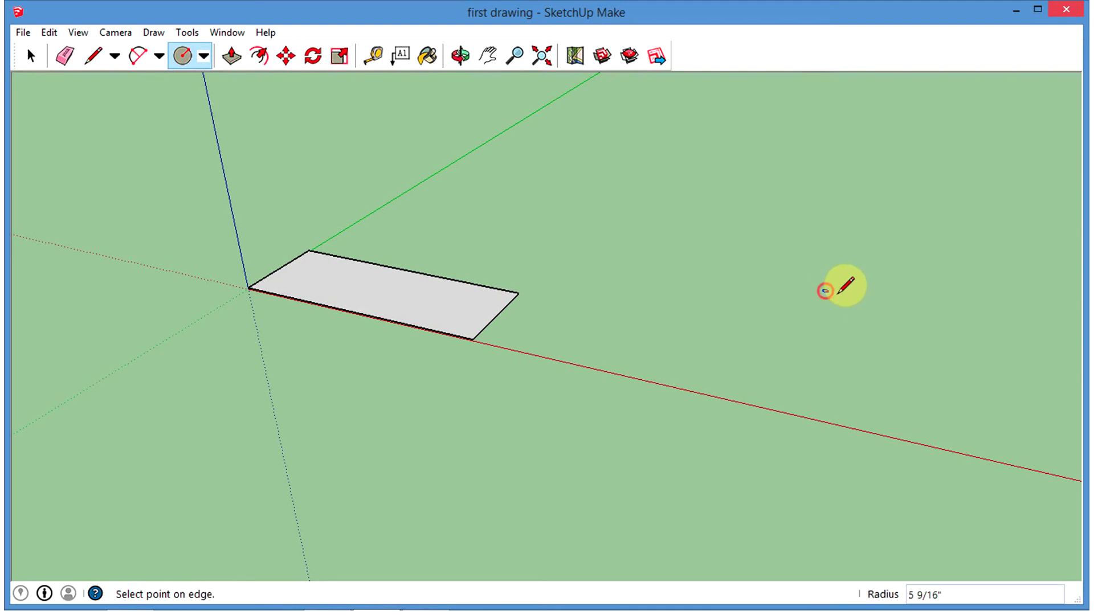
click(877, 340)
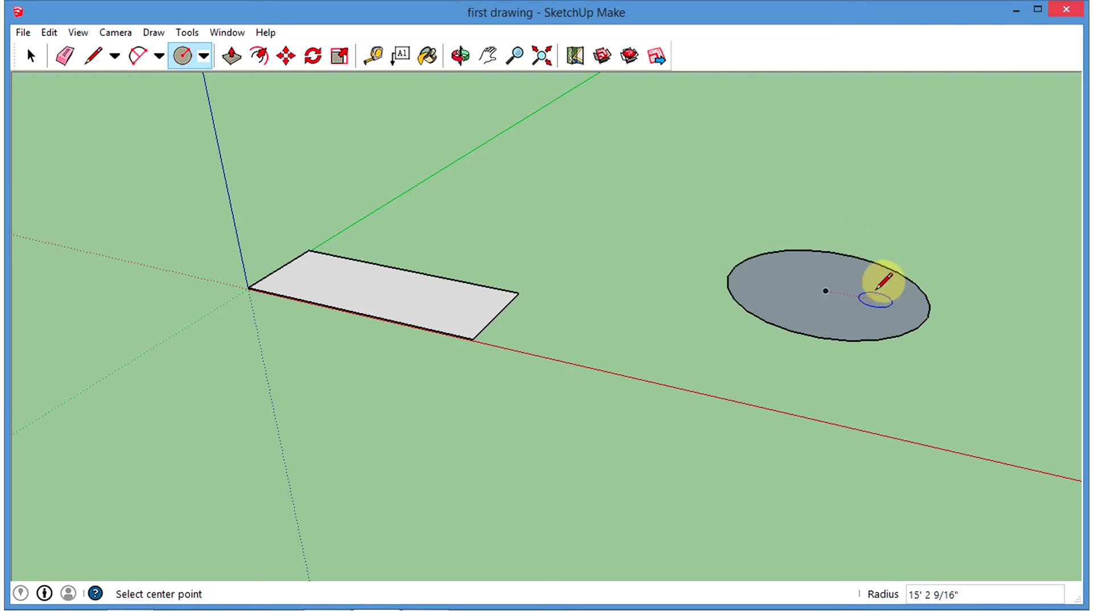
- Draw a hexagon with a 10' 8 11/16" inscribed radius below the rectangle
click(204, 55)
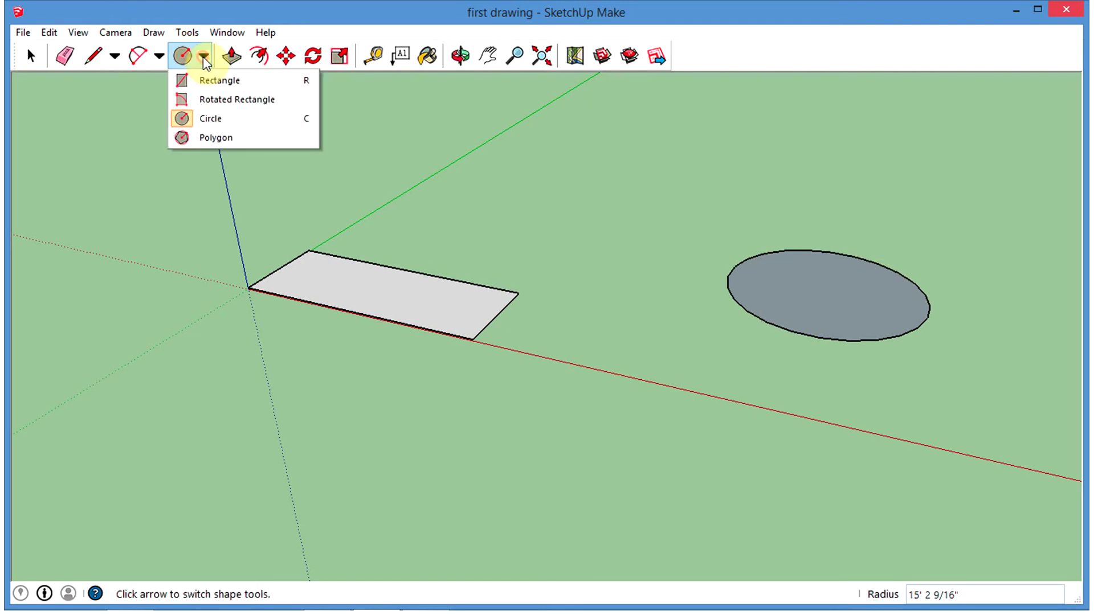
click(222, 139)
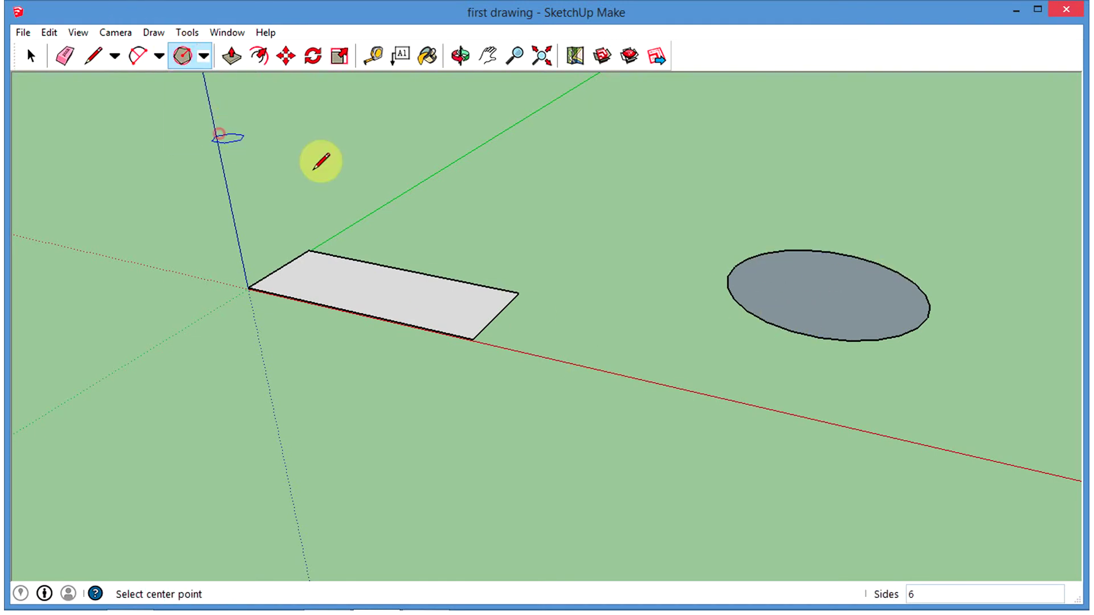
click(525, 471)
click(602, 517)
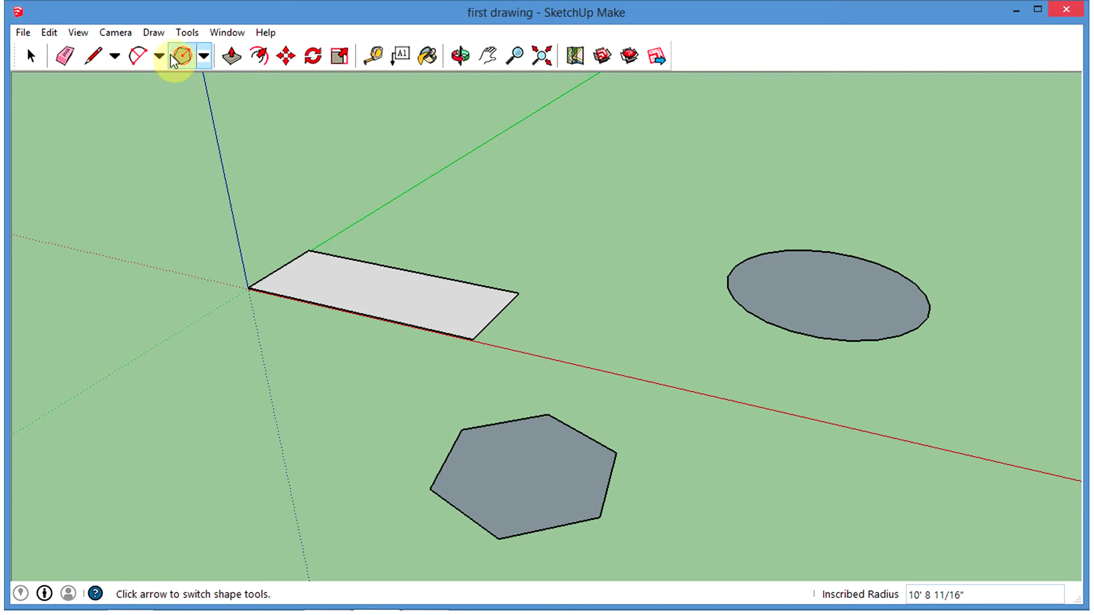
click(205, 65)
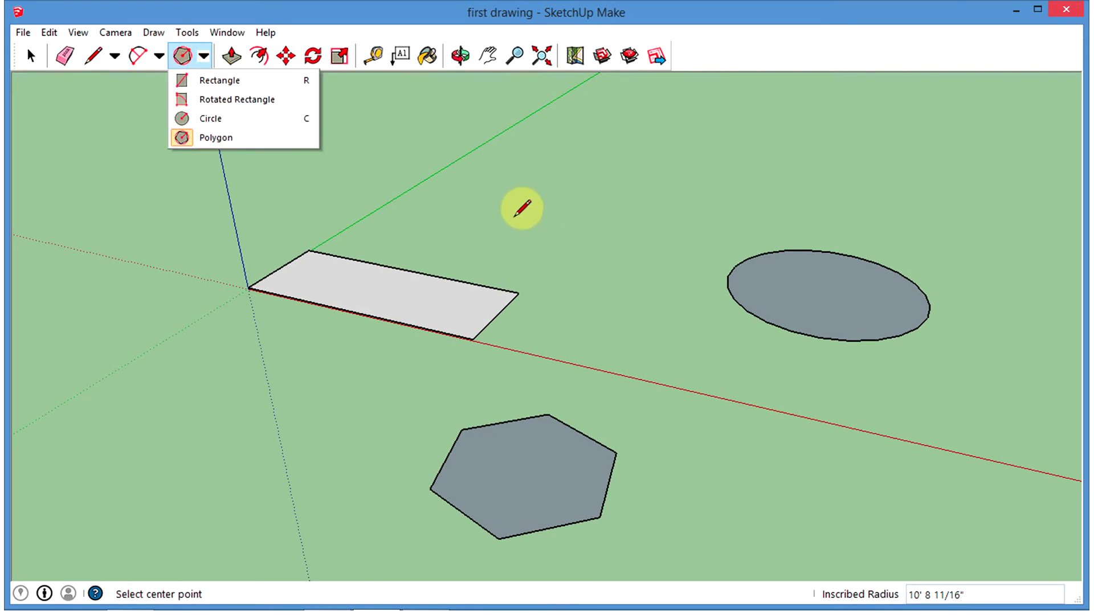
click(25, 56)
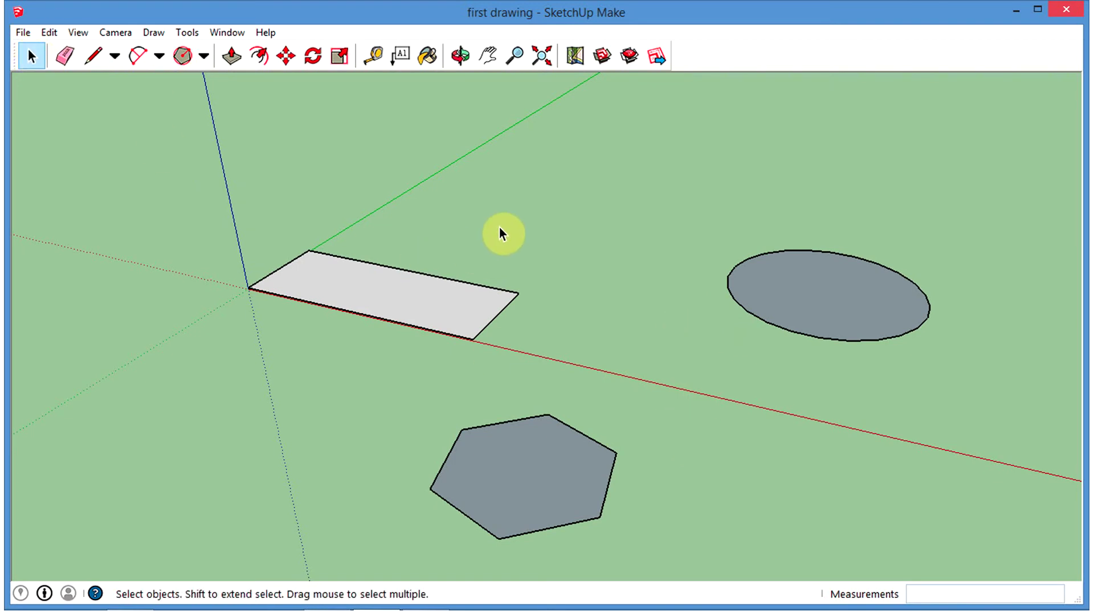
scroll(740, 446, down, 5)
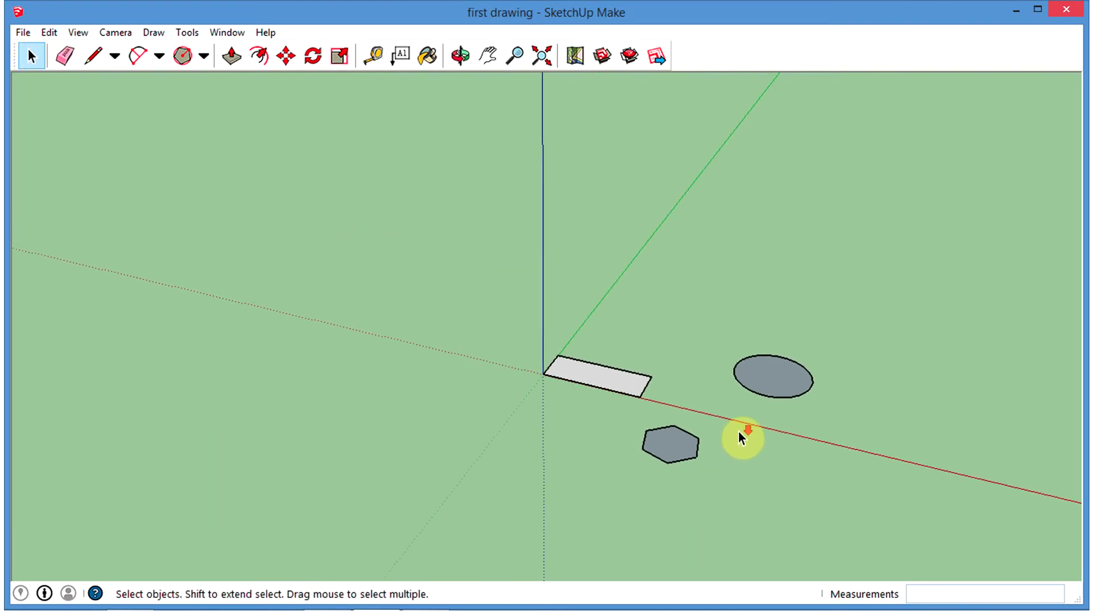
middle_drag(774, 456, 694, 273)
middle_drag(504, 421, 564, 247)
drag(564, 246, 708, 427)
middle_drag(798, 477, 795, 476)
middle_drag(693, 342, 456, 273)
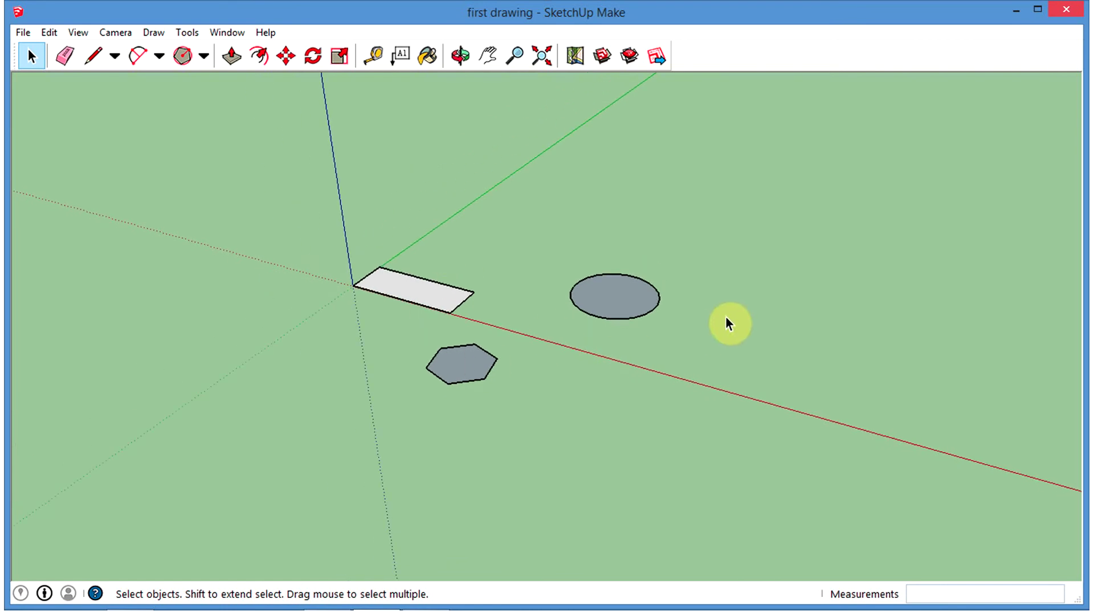
click(539, 56)
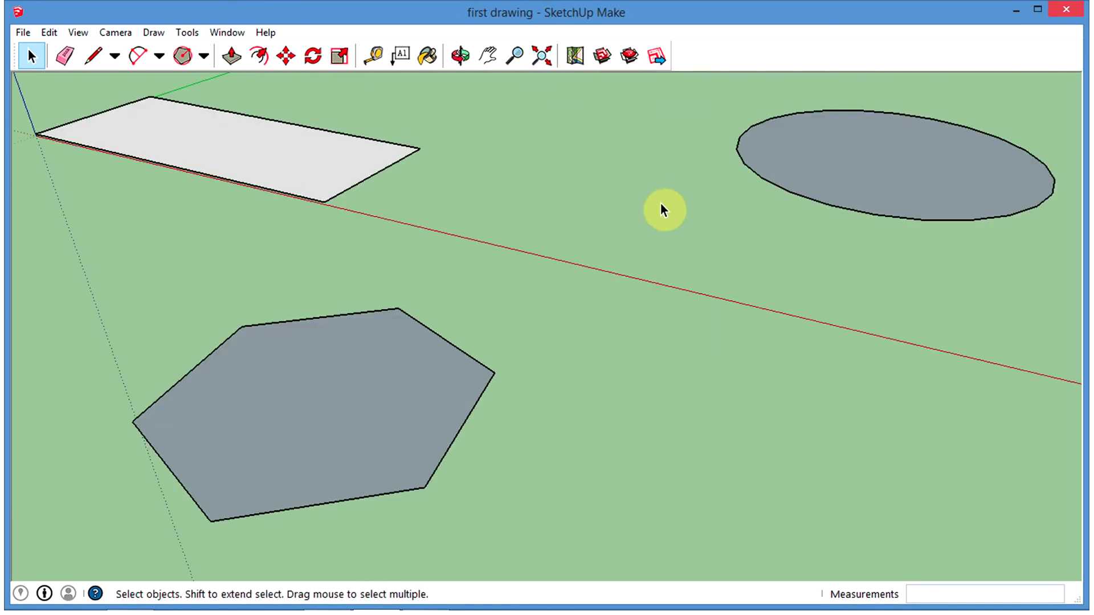
scroll(661, 300, down, 5)
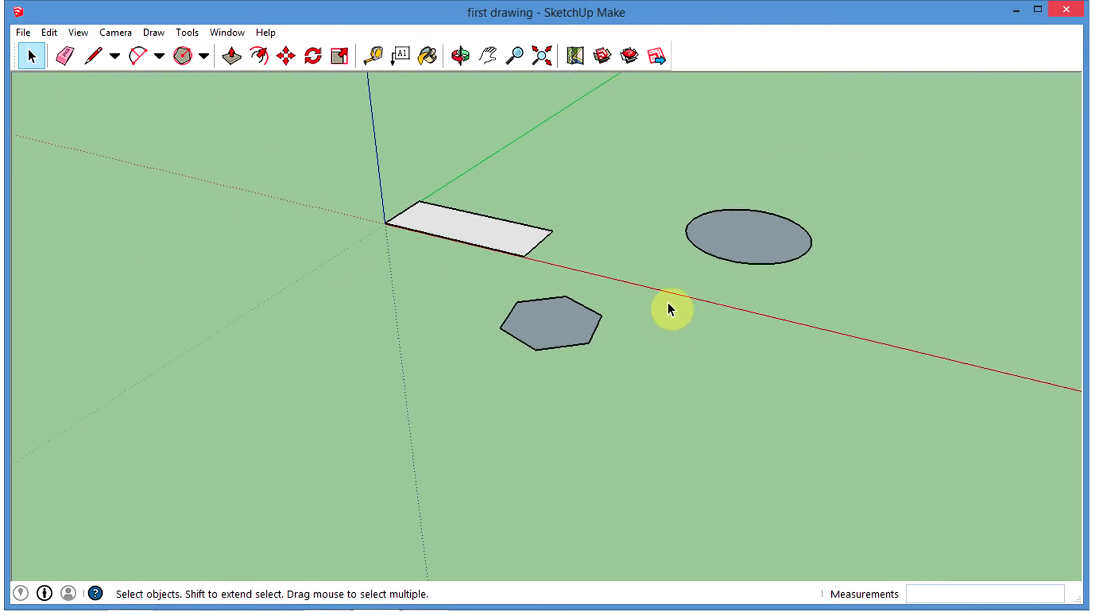
middle_drag(635, 308, 543, 404)
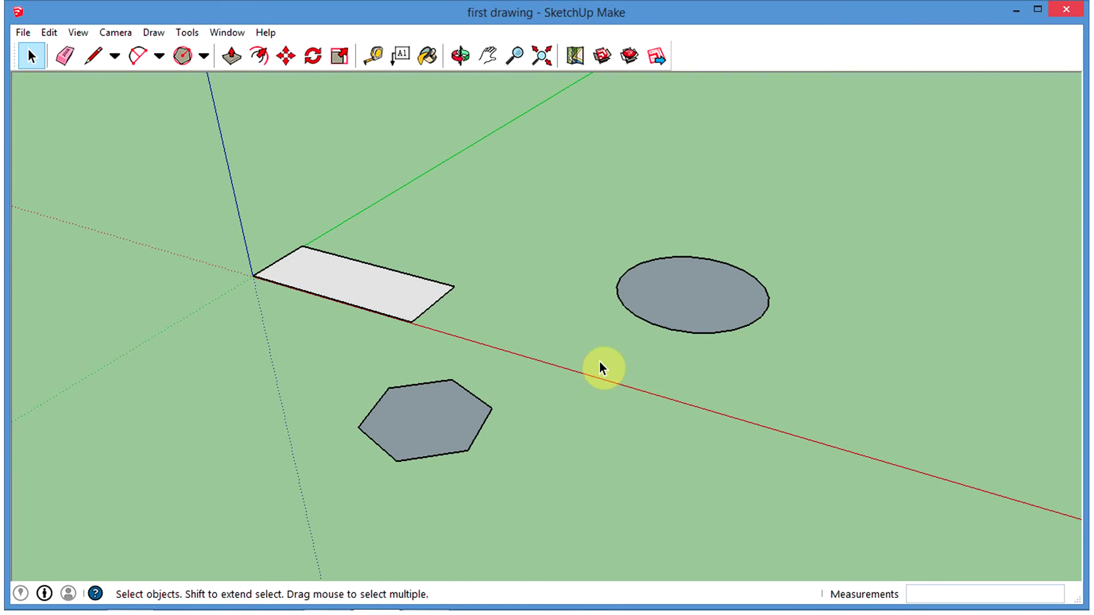
- Start extruding the rectangle face upward with Push/Pull
click(233, 55)
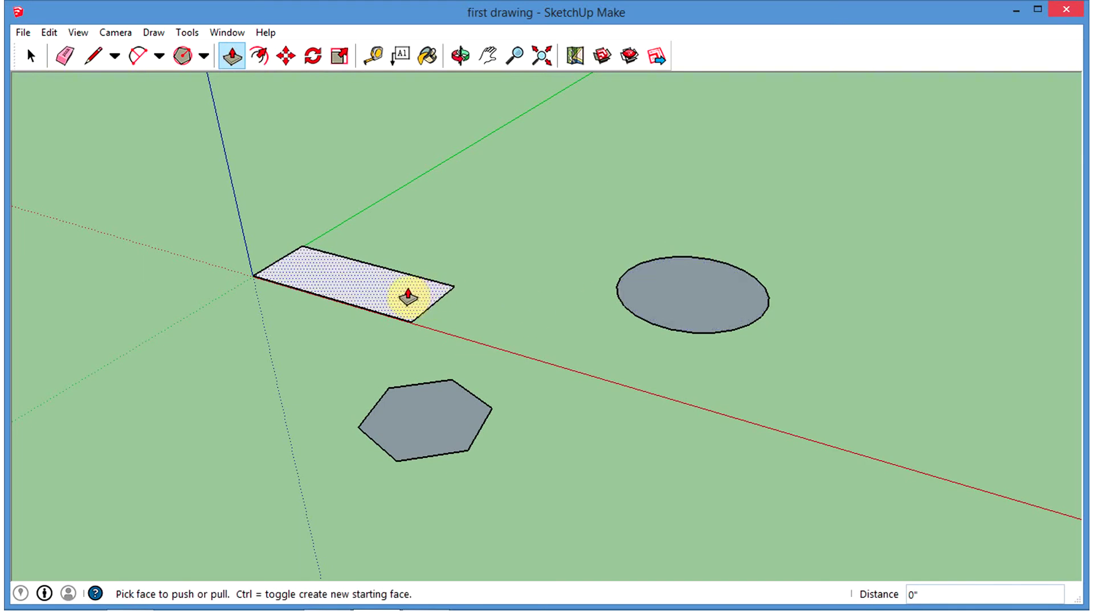
scroll(408, 296, up, 5)
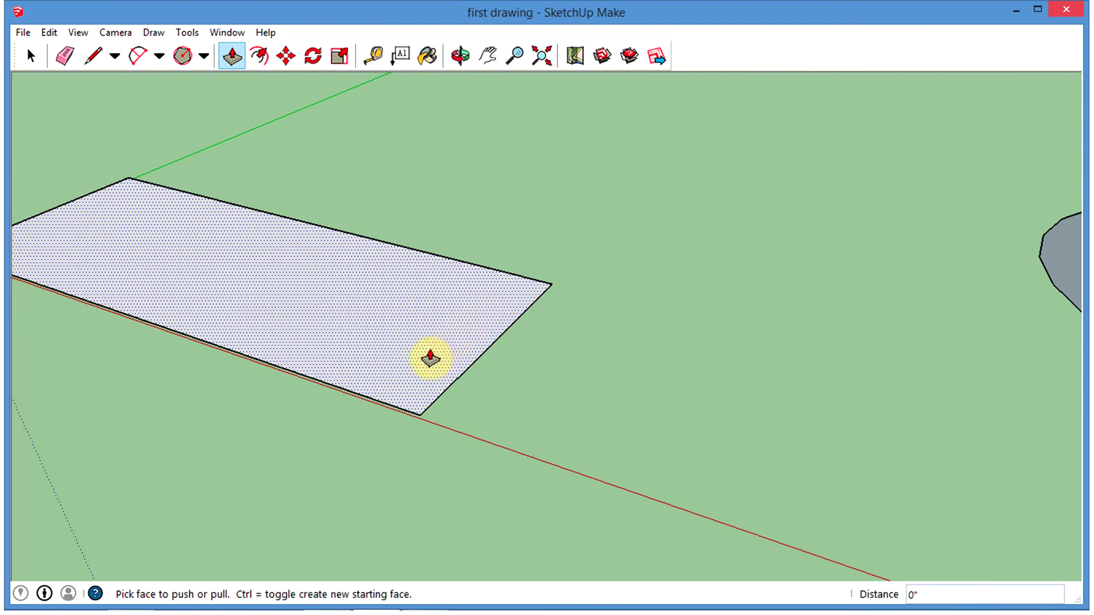
scroll(398, 300, down, 2)
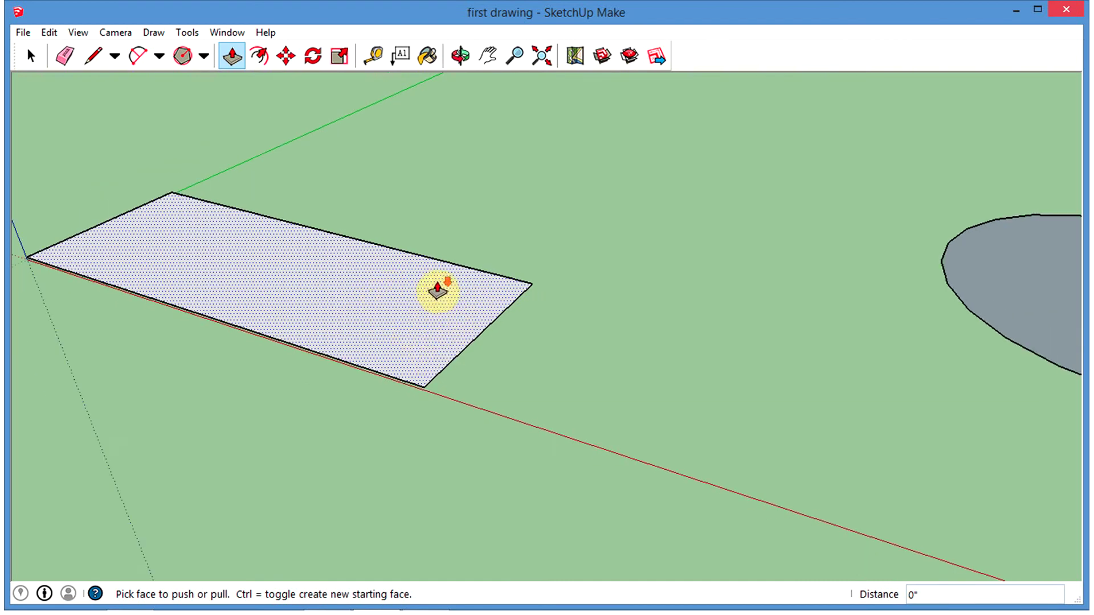
scroll(408, 300, down, 1)
middle_drag(370, 292, 513, 347)
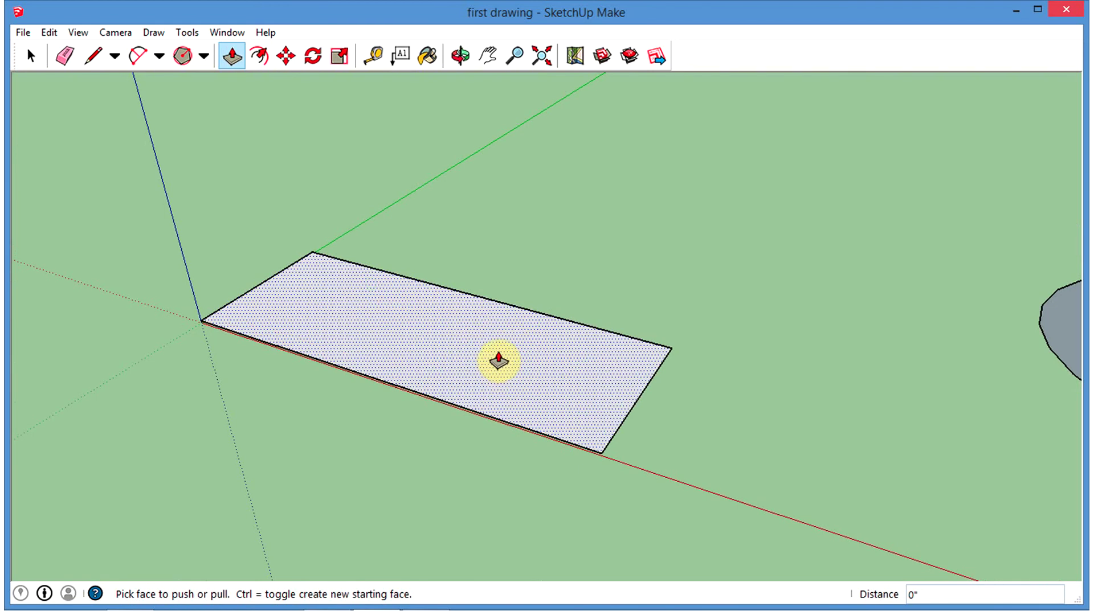
click(498, 360)
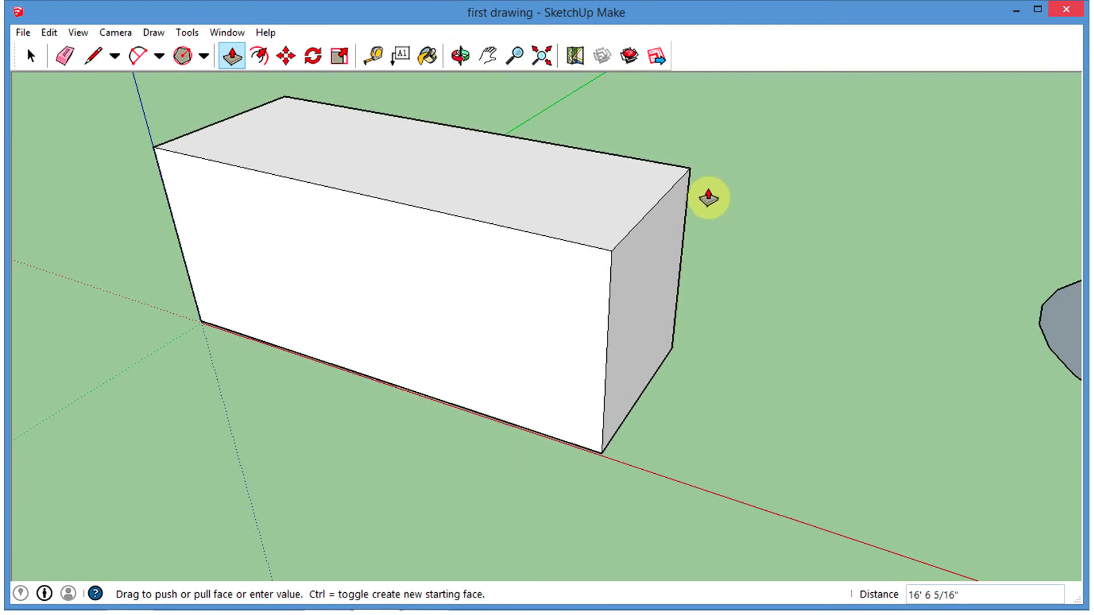
- Fix the height of the rectangular box
click(698, 205)
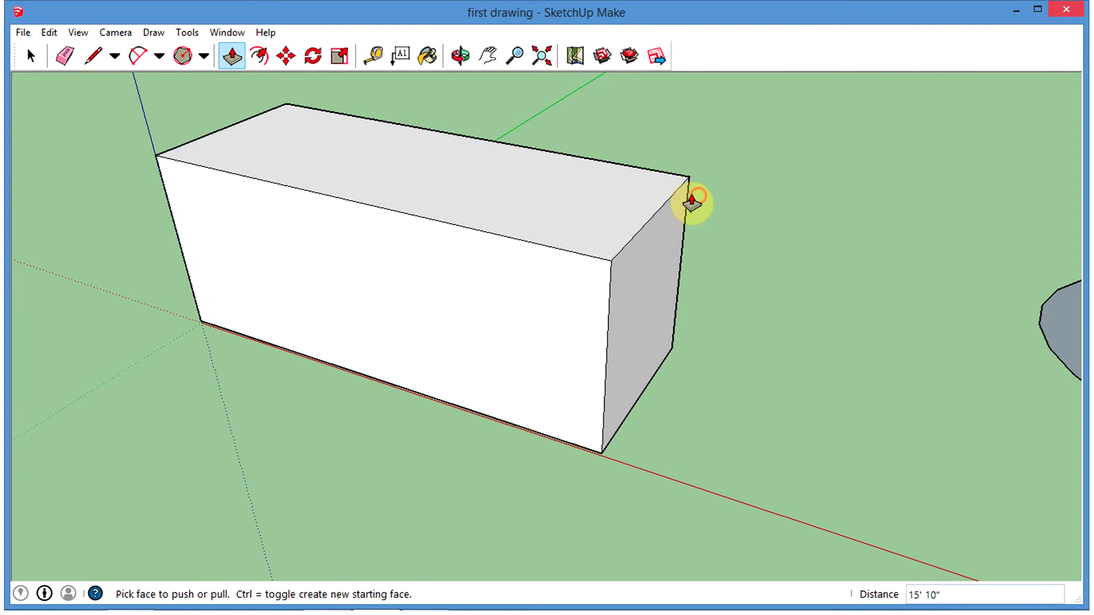
scroll(627, 311, down, 3)
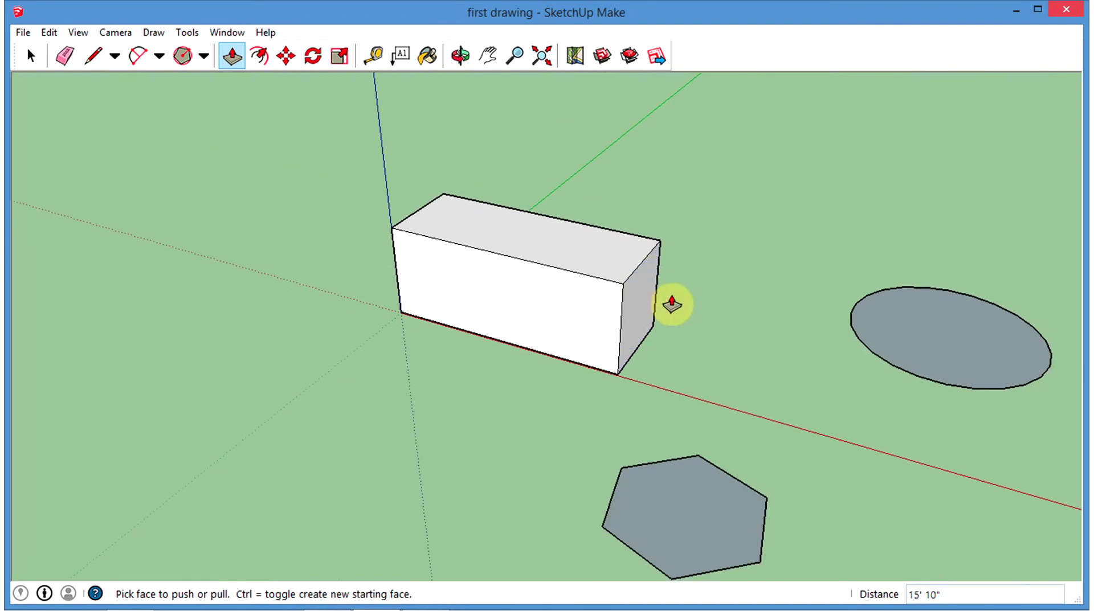
middle_drag(762, 289, 724, 262)
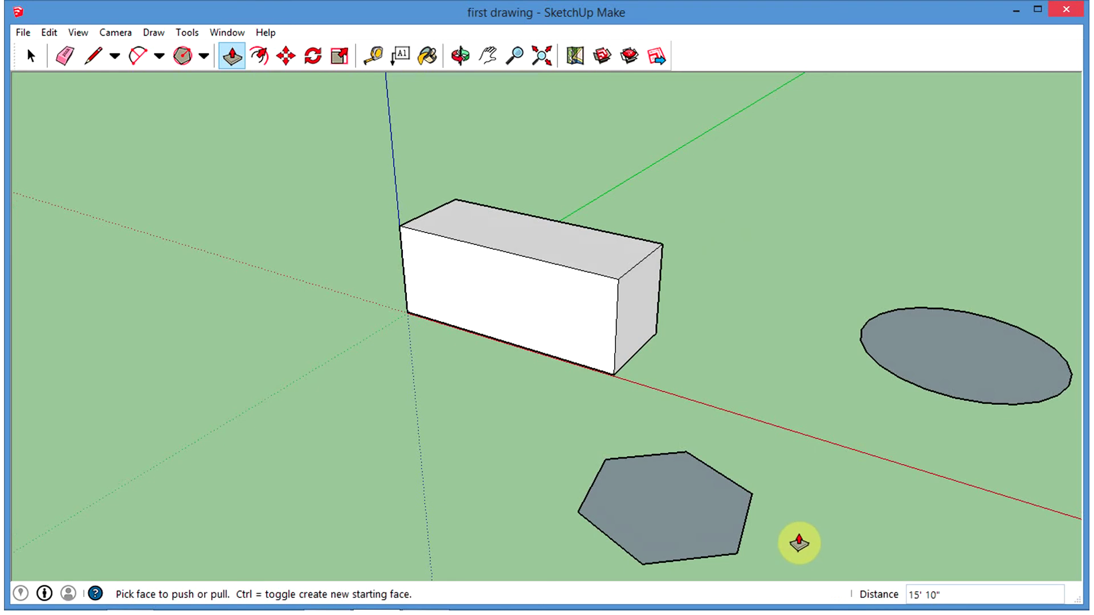
- Pull the hexagon up into a prism and the circle up into a cylinder
drag(708, 525, 716, 433)
drag(936, 349, 964, 255)
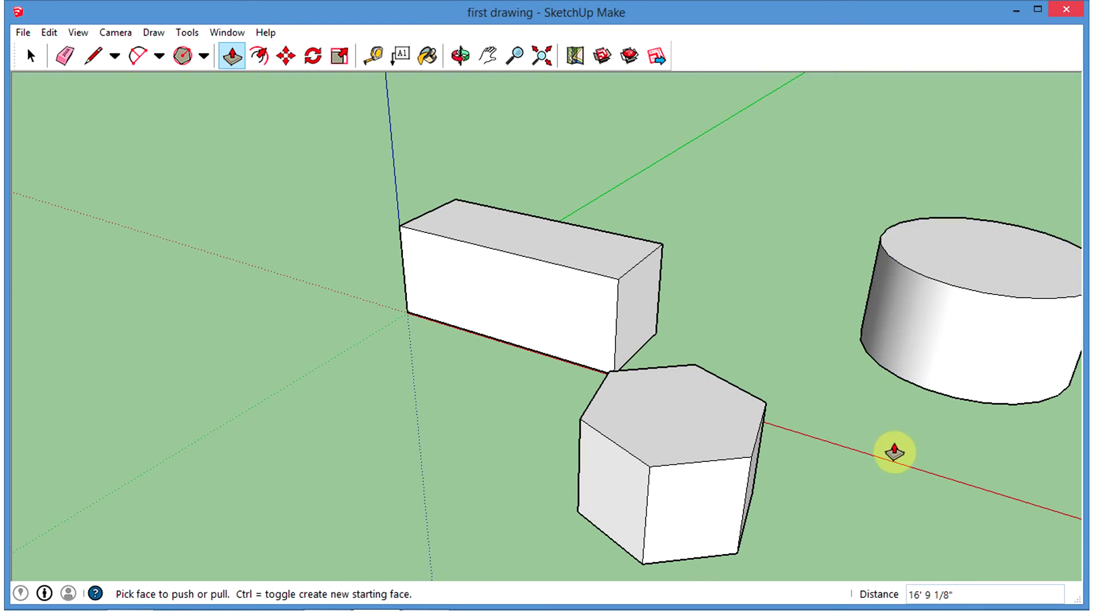
middle_drag(909, 435, 694, 366)
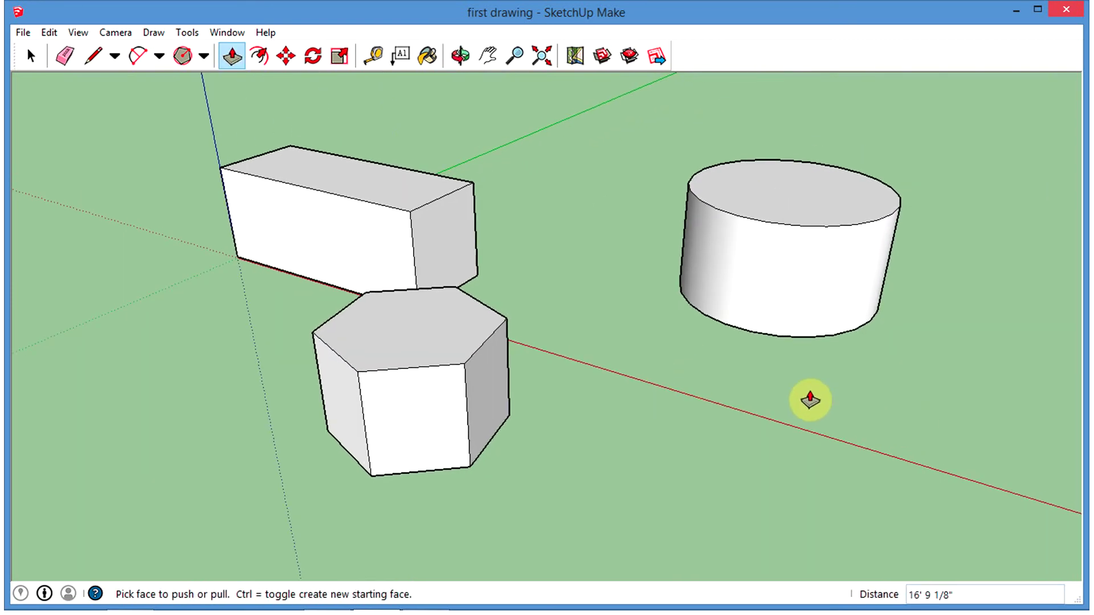
click(30, 55)
middle_drag(923, 368, 815, 377)
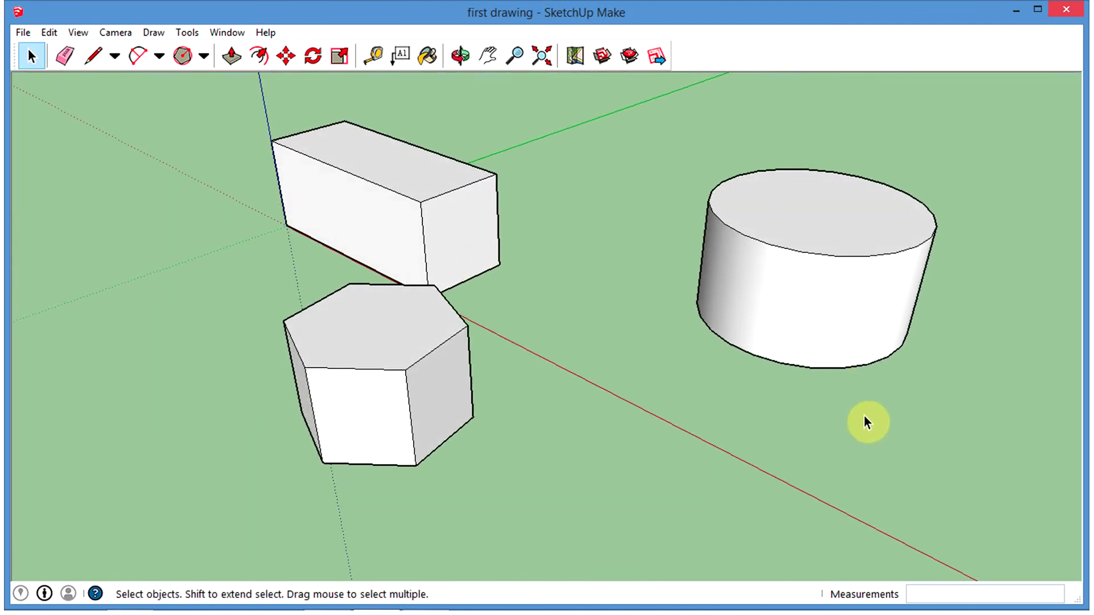
middle_drag(879, 419, 914, 360)
middle_drag(791, 383, 823, 447)
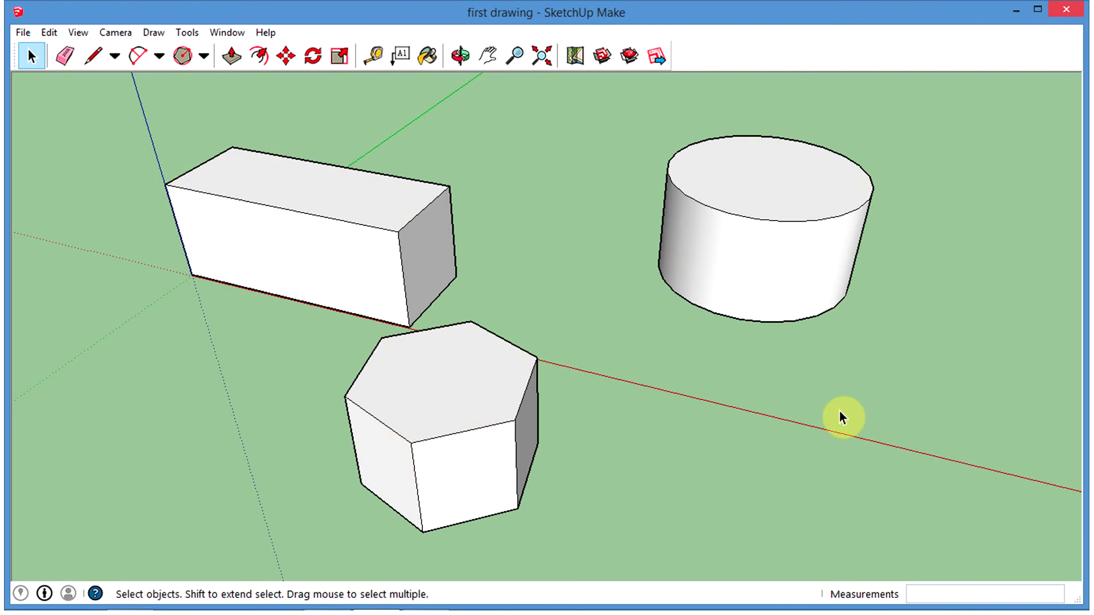
middle_drag(842, 332, 685, 330)
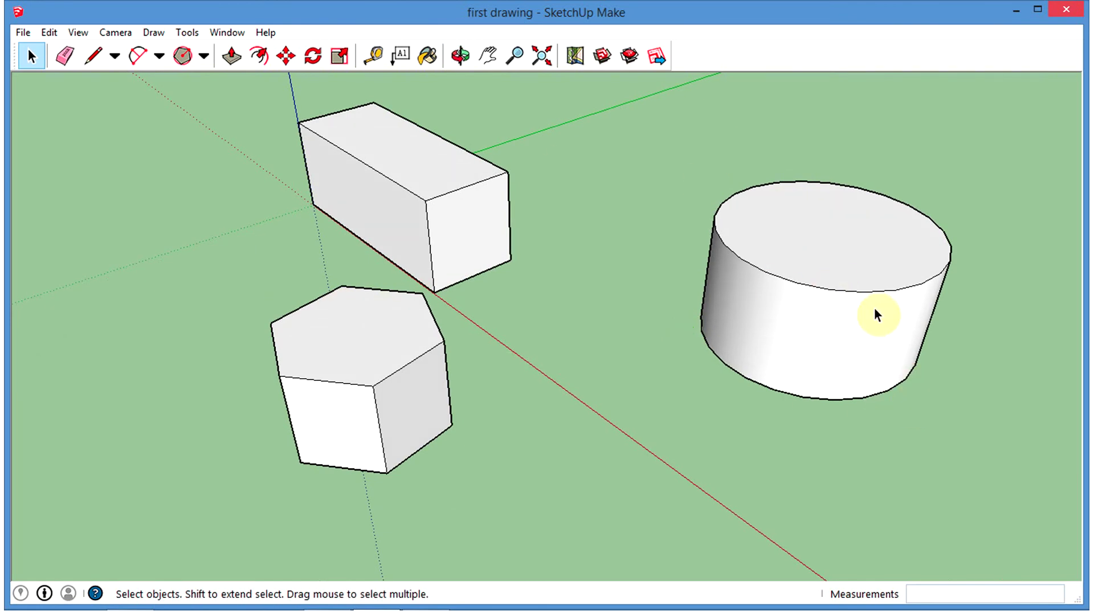
middle_drag(641, 329, 702, 333)
scroll(620, 360, down, 3)
middle_drag(849, 431, 762, 422)
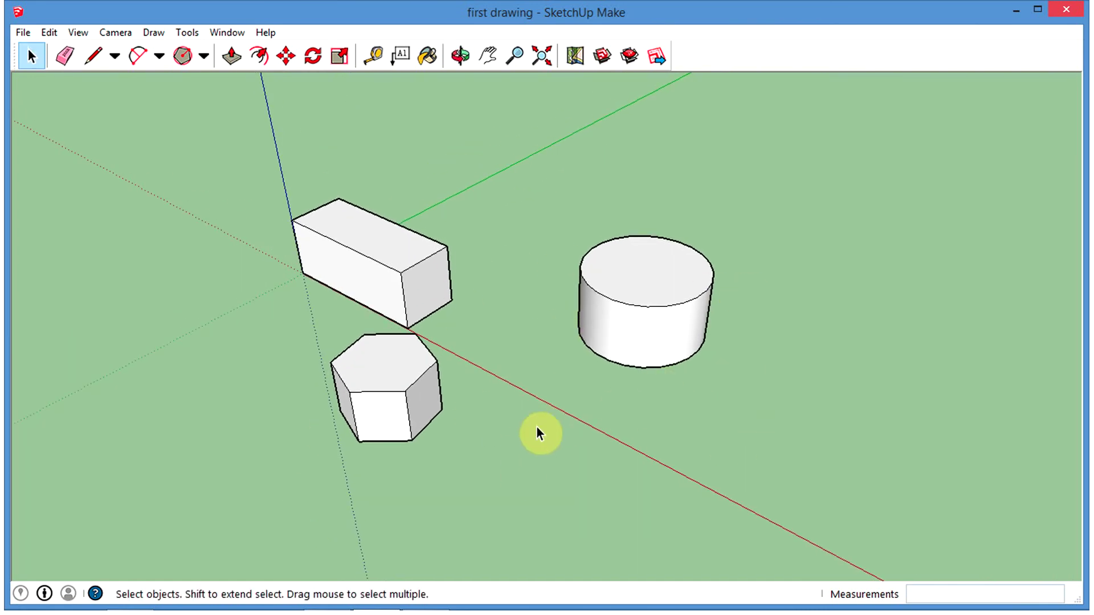
- Draw two rectangles on the ground beside the existing solids
click(204, 56)
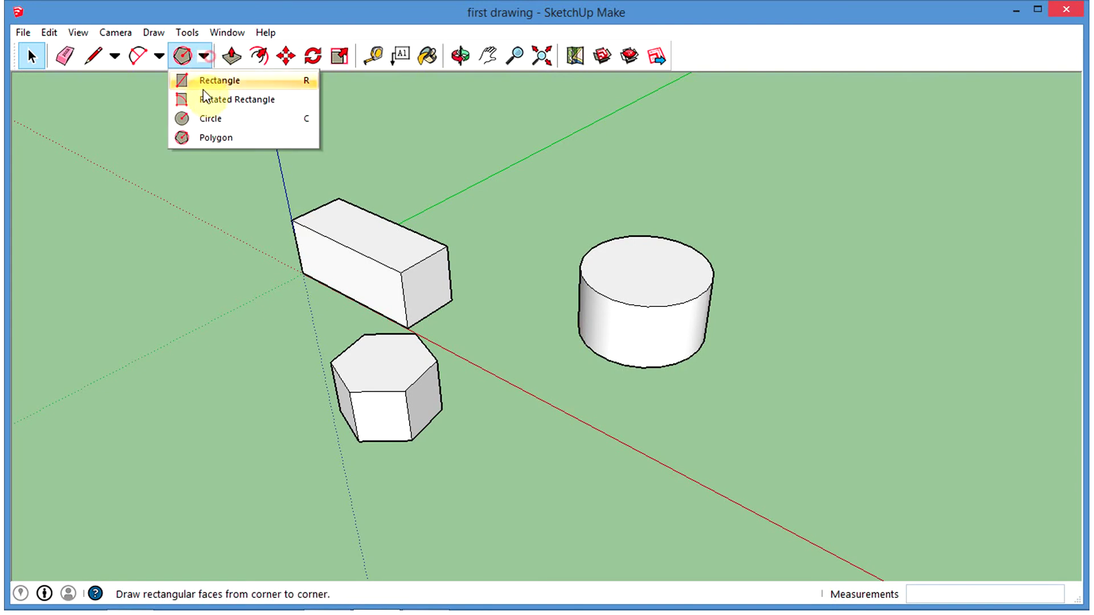
click(220, 81)
click(725, 437)
click(828, 405)
click(761, 244)
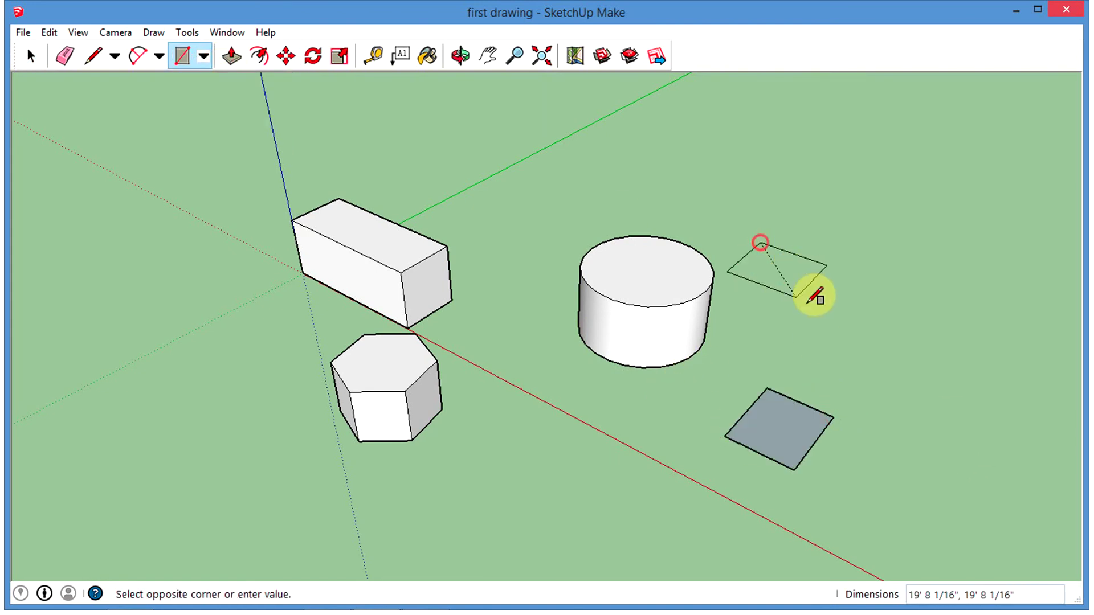
click(844, 319)
- Undo a misplaced rectangle and draw a small square on the ground instead
middle_drag(509, 303, 374, 139)
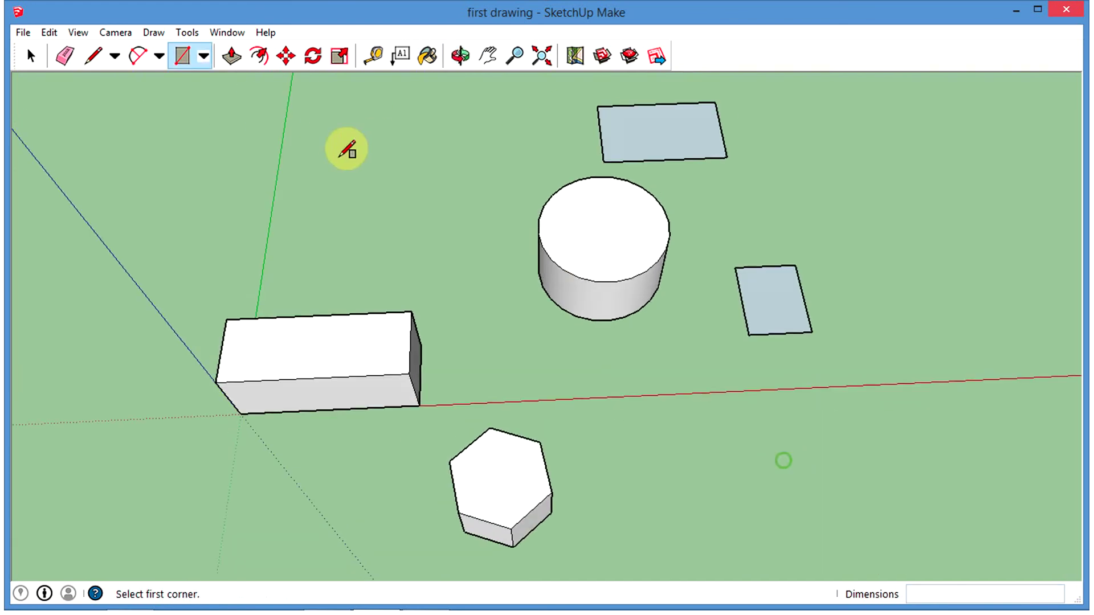
click(330, 214)
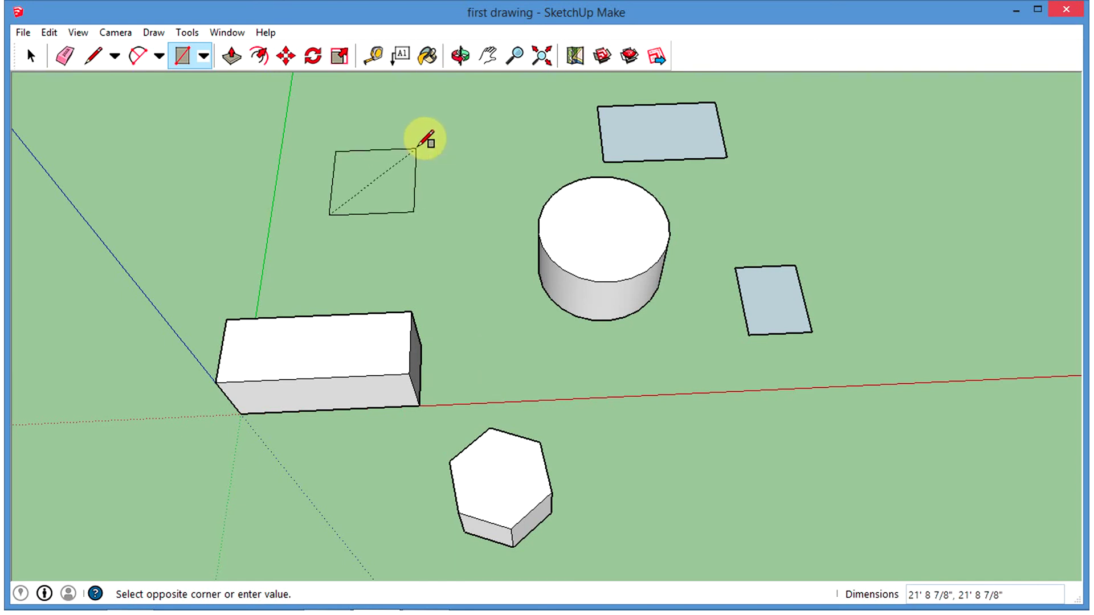
click(416, 148)
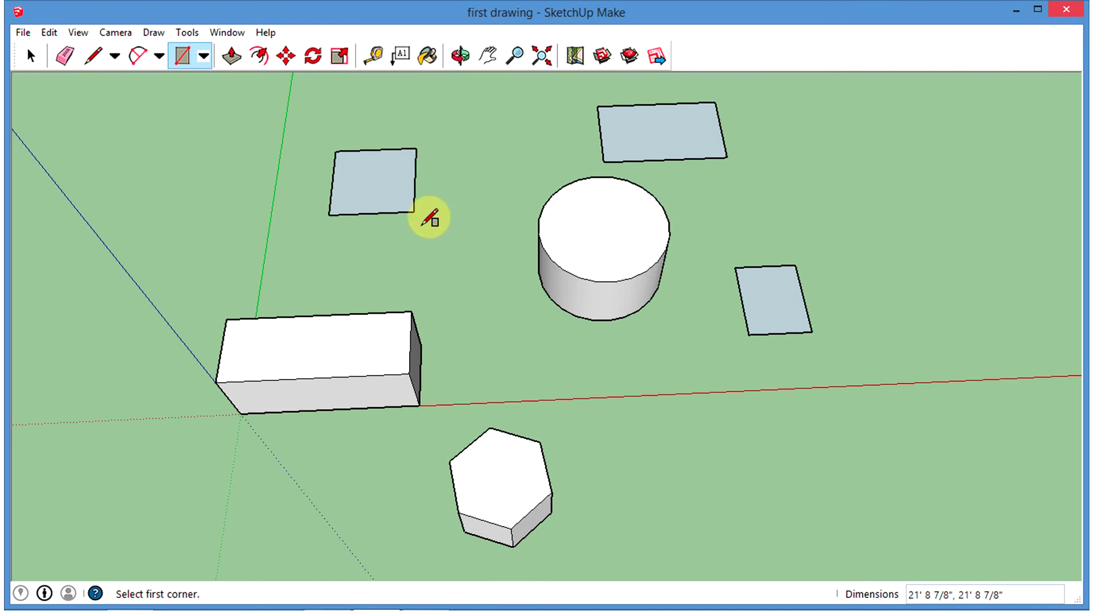
key(ctrl+z)
middle_drag(411, 242, 511, 418)
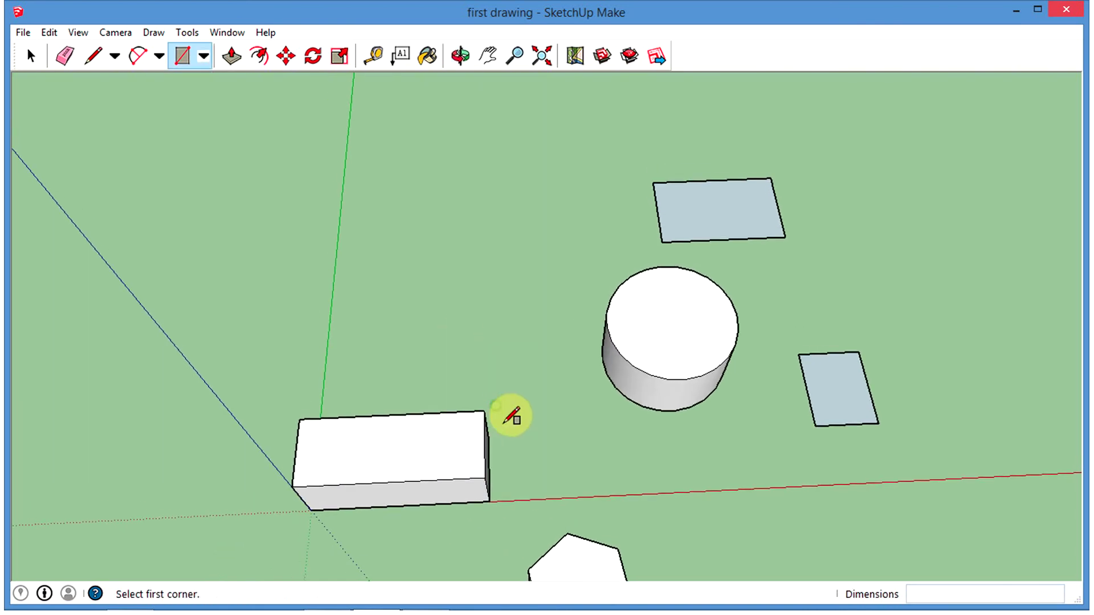
middle_drag(435, 292, 496, 380)
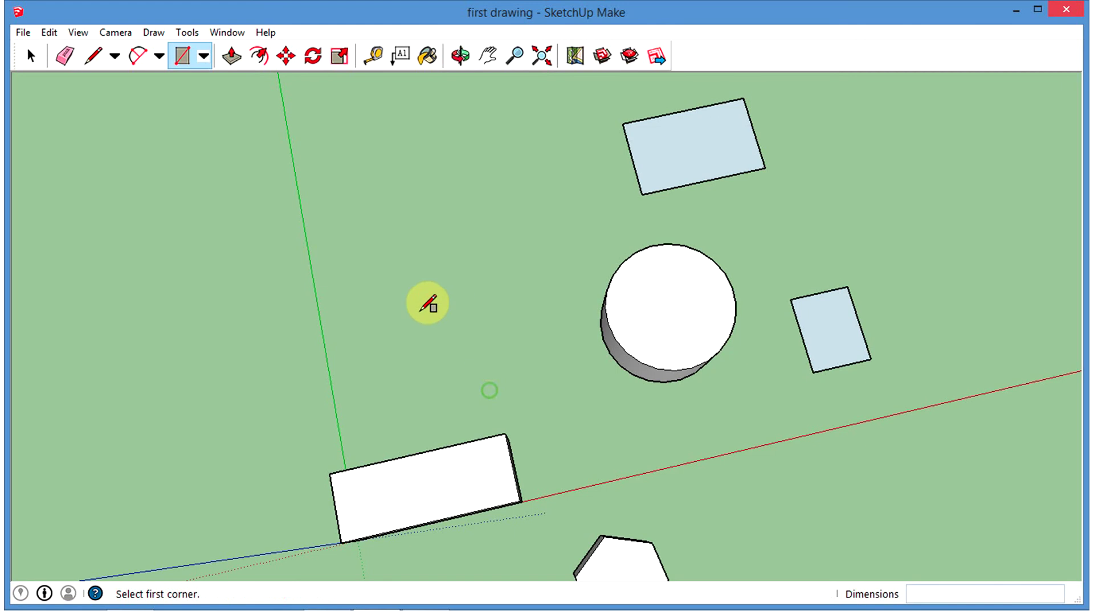
click(397, 329)
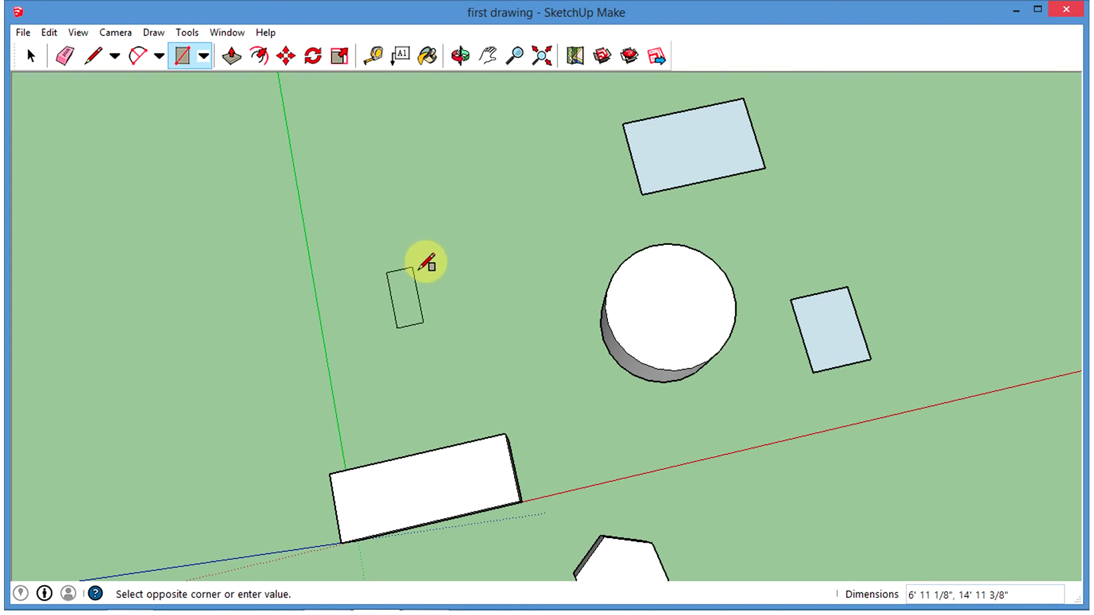
click(451, 249)
middle_drag(484, 353, 294, 200)
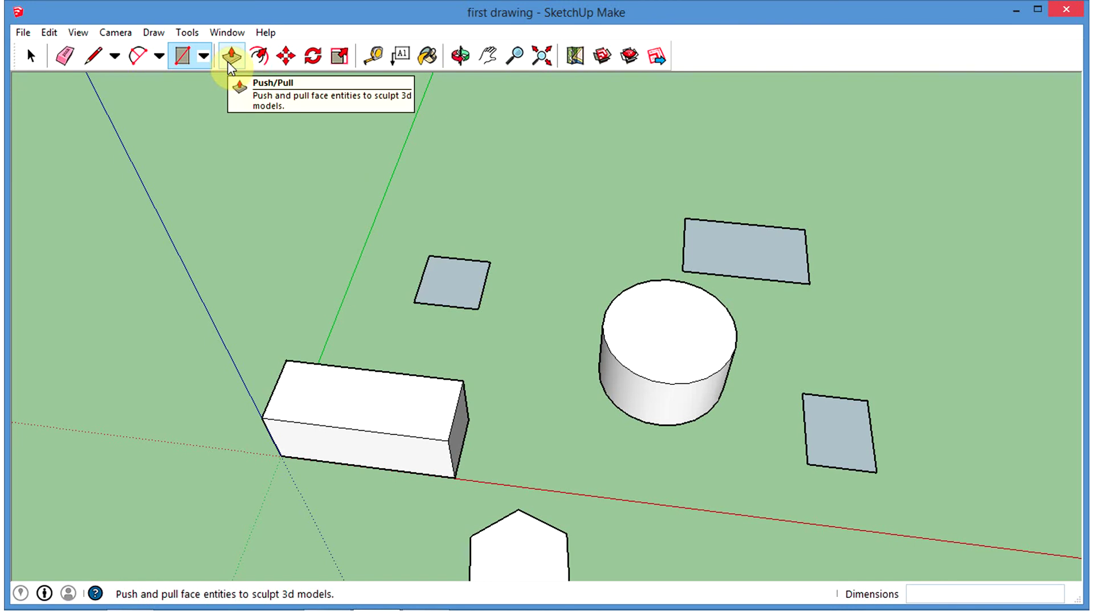
- Extrude the small square and the grey rectangle into boxes, one about 20' 5 1/4" tall
key(p)
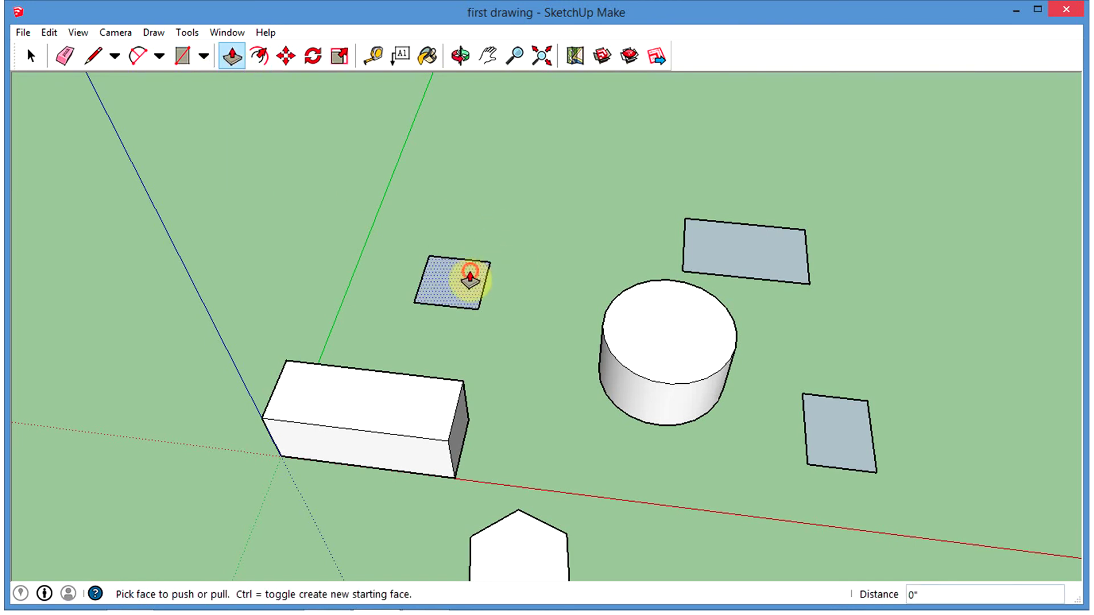
drag(470, 279, 459, 216)
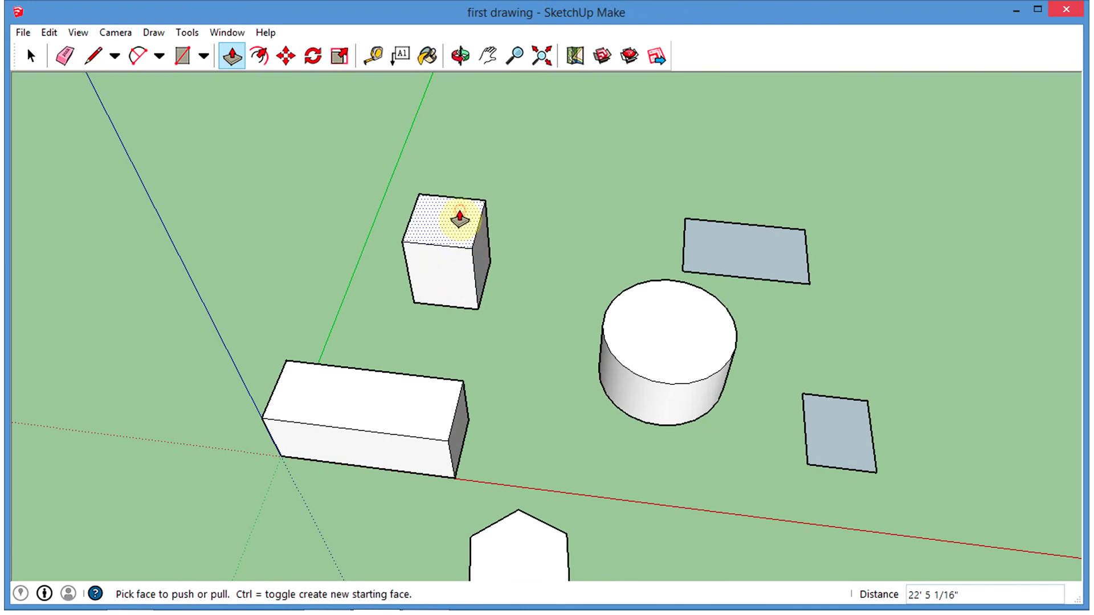
middle_drag(586, 273, 366, 216)
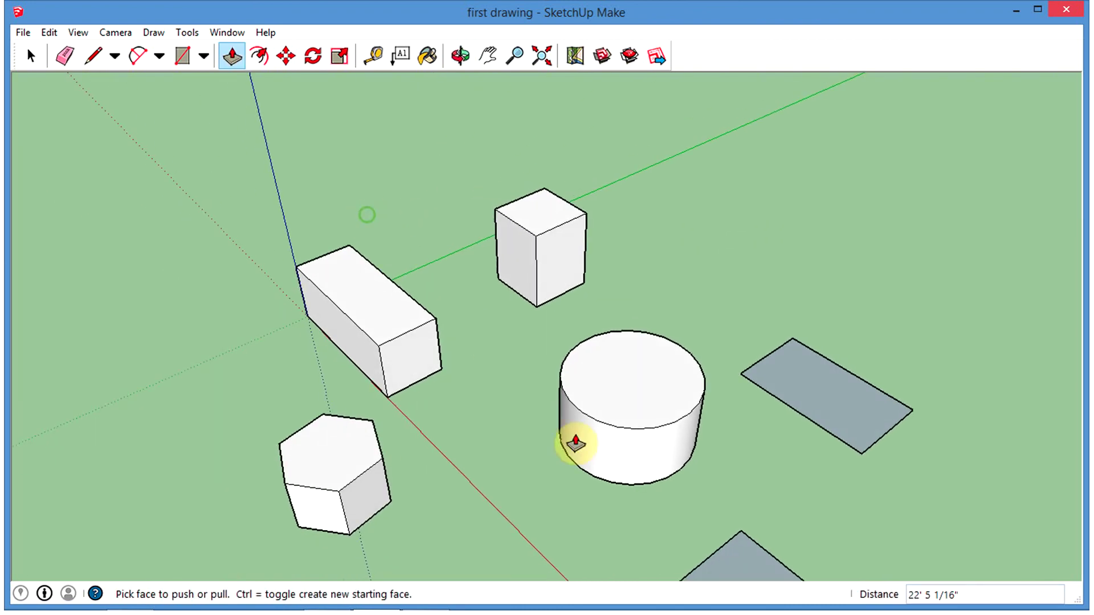
drag(815, 405, 811, 466)
middle_drag(940, 505, 713, 347)
- Pull the remaining flat face up into a tall tower about 83' high
middle_drag(557, 356, 653, 389)
middle_drag(541, 308, 595, 374)
click(566, 338)
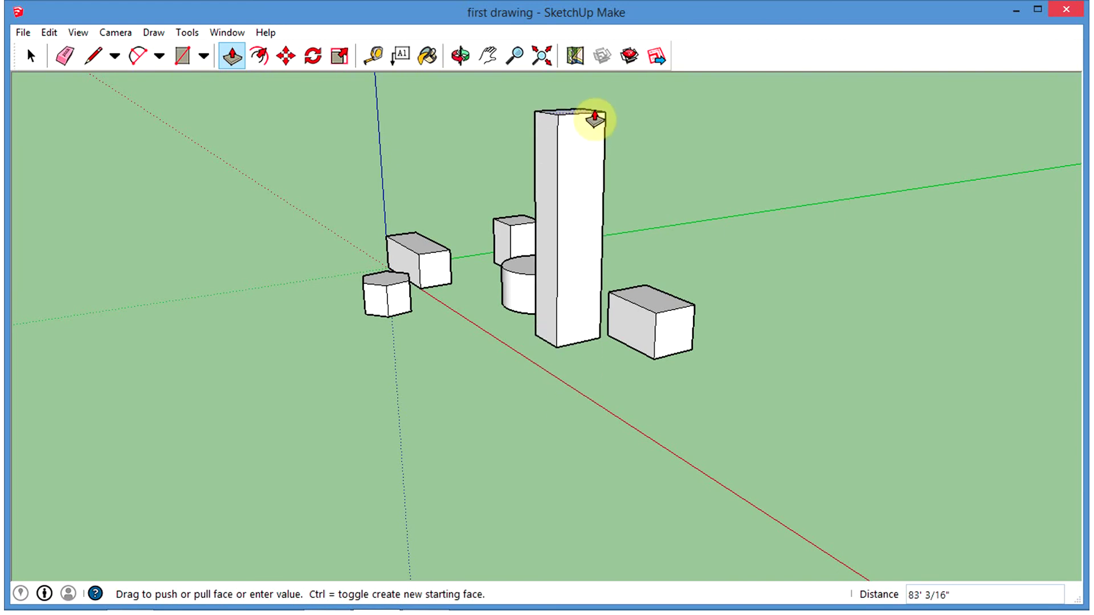
click(595, 114)
- Widen the tall tower by pulling its right side and front face outward
middle_drag(584, 364, 630, 357)
middle_drag(779, 393, 673, 359)
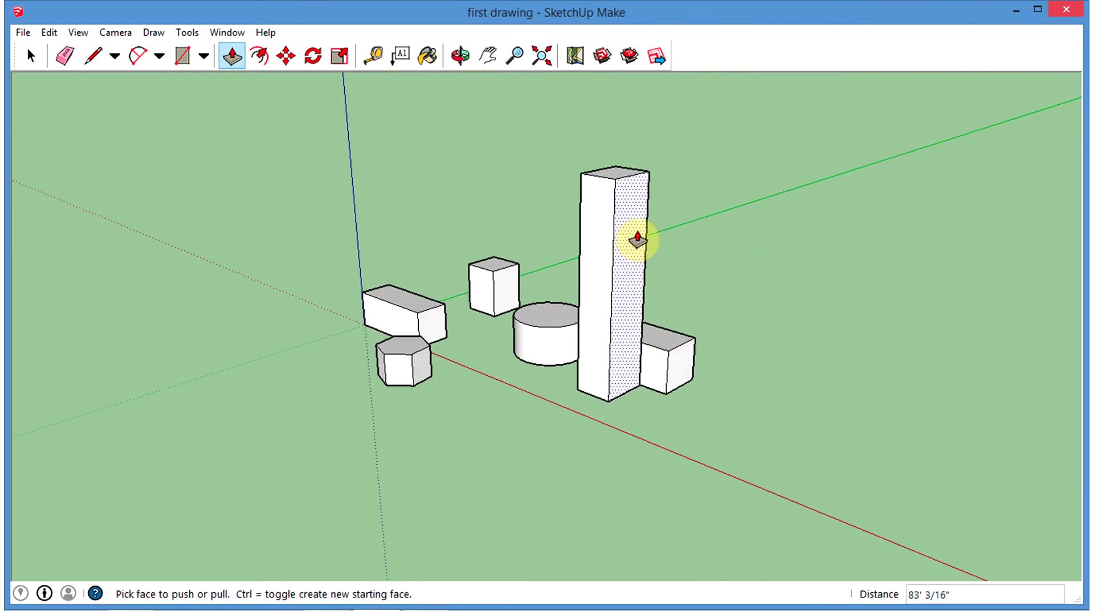
mouse_move(498, 481)
middle_down()
mouse_move(535, 481)
mouse_move(515, 473)
middle_up()
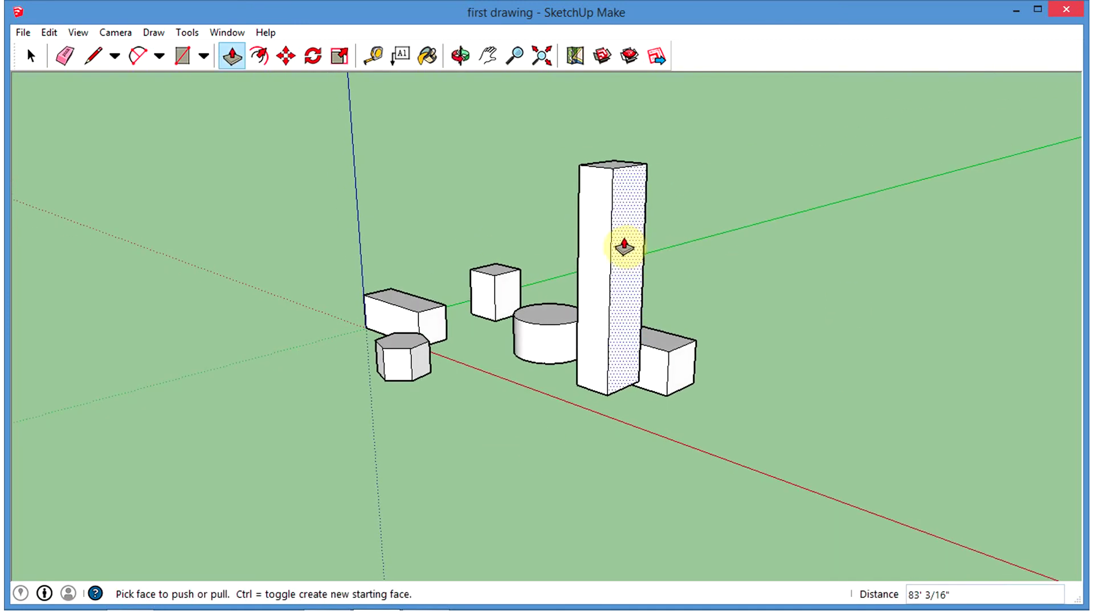
drag(626, 247, 743, 298)
drag(672, 313, 571, 354)
- Push the big block's top down to shorten it, and pull a small cube's top higher
middle_drag(872, 351, 365, 349)
middle_drag(784, 374, 572, 325)
drag(559, 322, 563, 237)
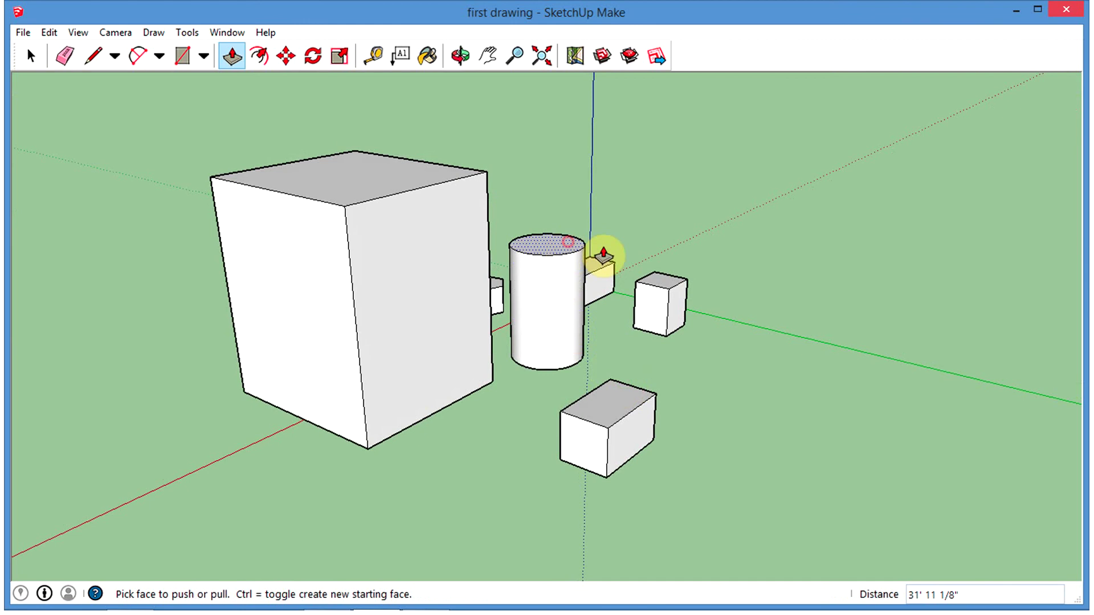
drag(316, 178, 301, 261)
drag(670, 288, 667, 326)
middle_drag(640, 276, 709, 335)
middle_drag(915, 241, 566, 364)
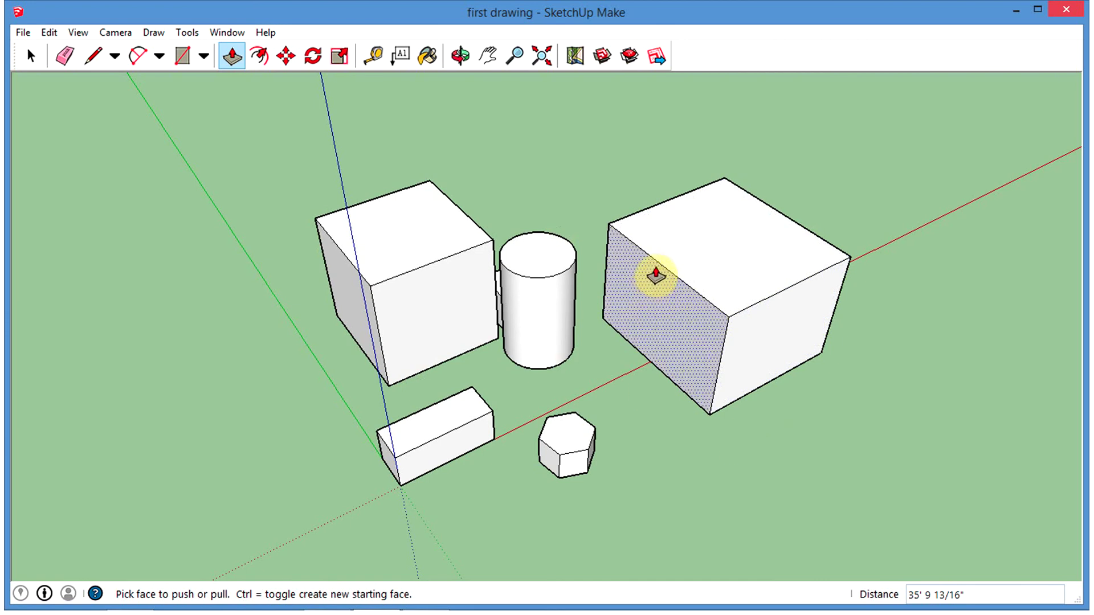